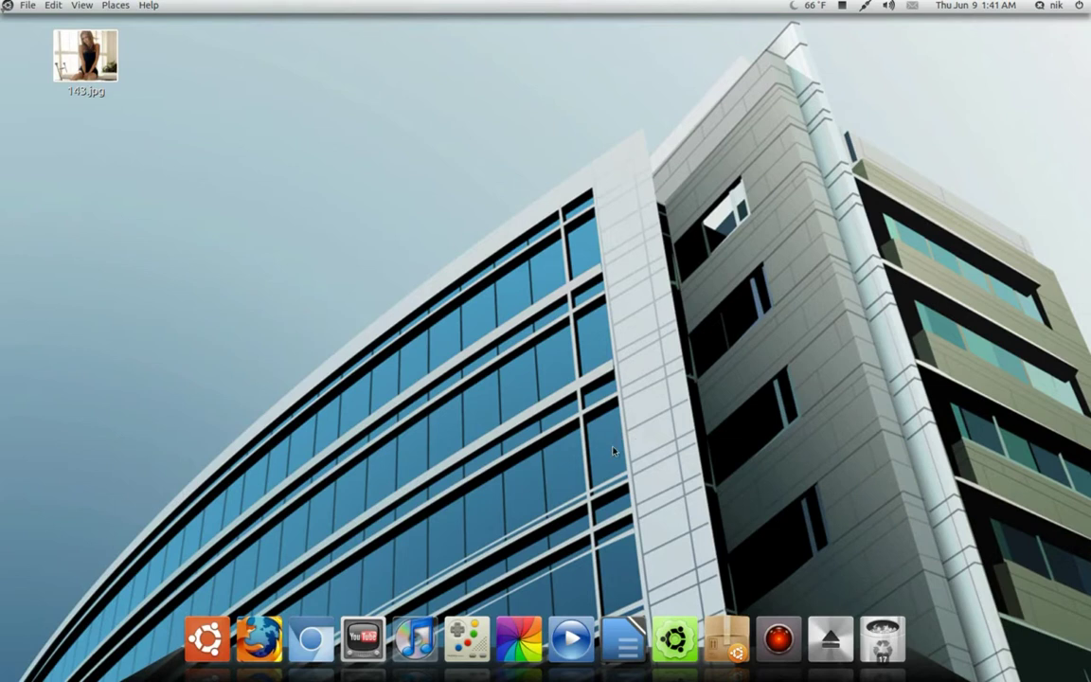
Step: Launch GIMP and open the desktop image 143.jpg in it
click(516, 635)
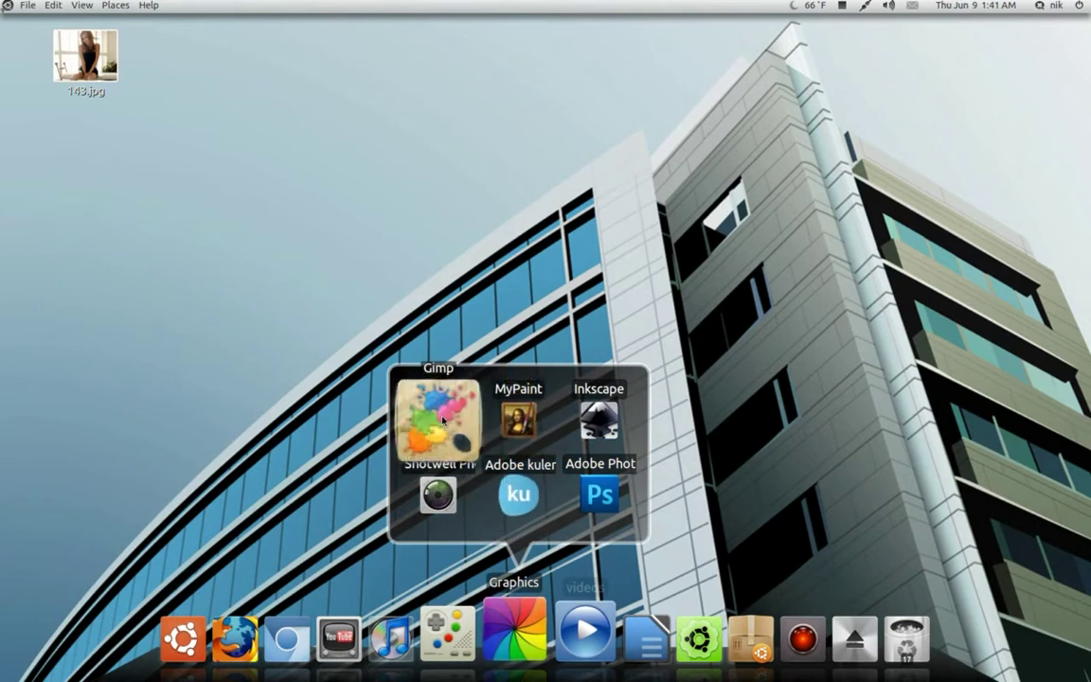
click(441, 420)
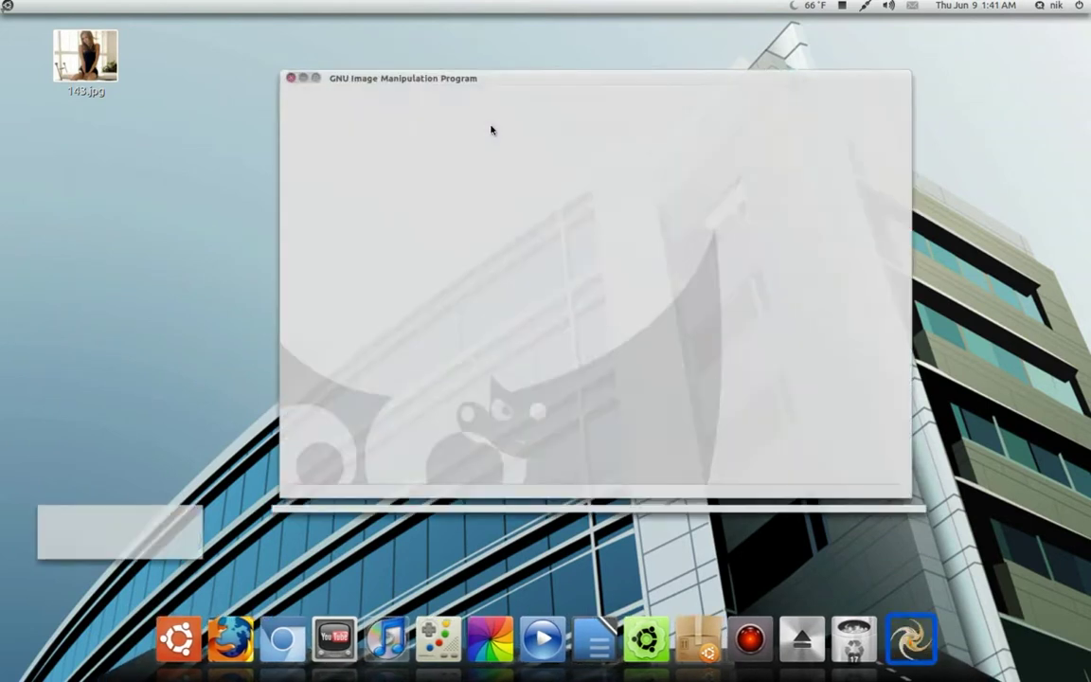
drag(85, 55, 598, 116)
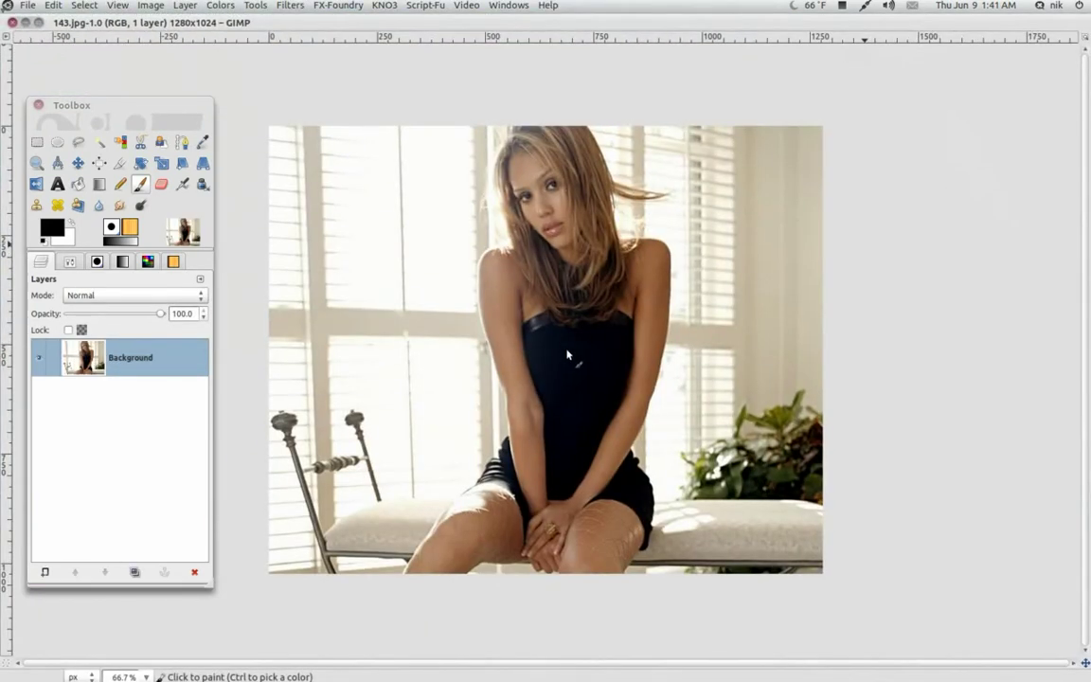
scroll(566, 360, up, 2)
scroll(592, 195, down, 3)
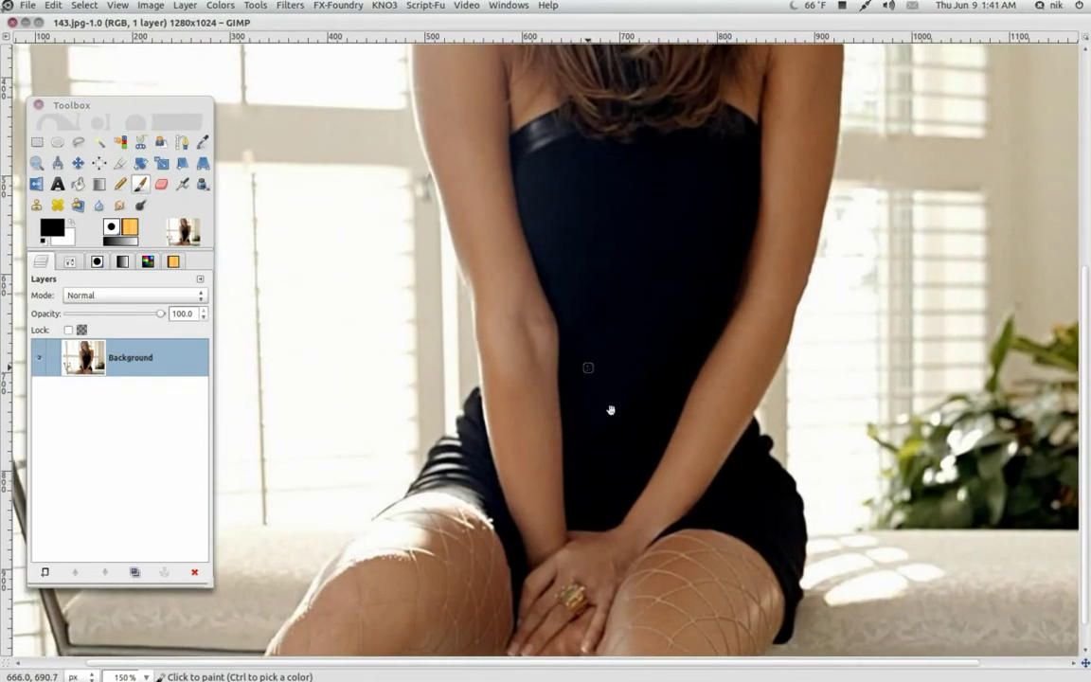
scroll(513, 230, up, 3)
scroll(513, 230, up, 3)
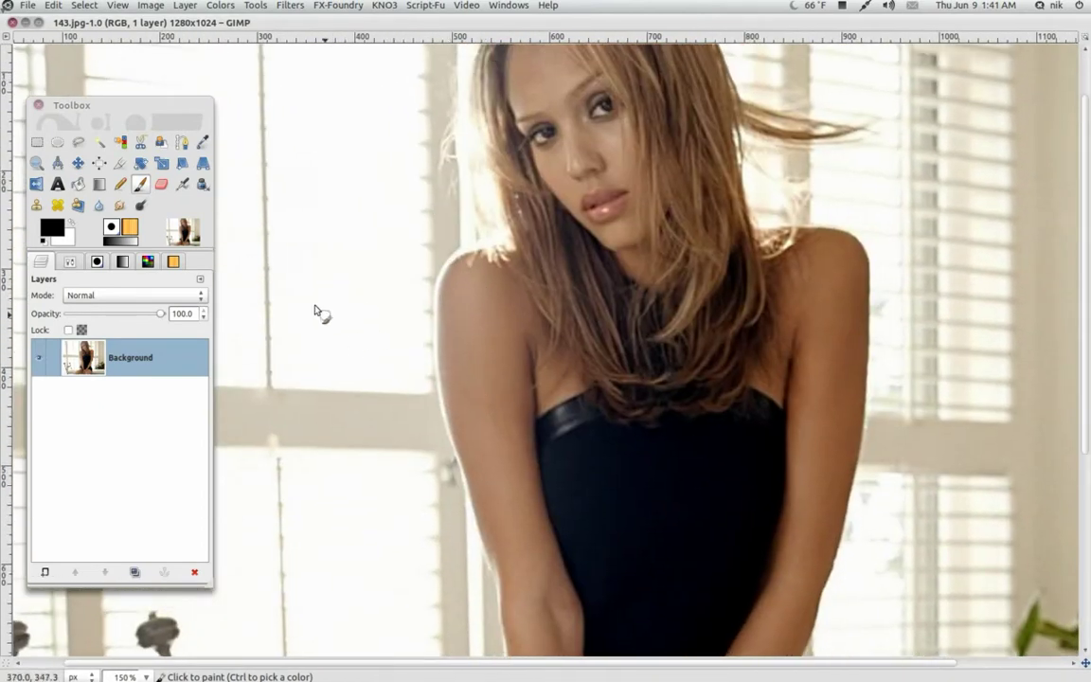
Step: Add an alpha channel to the Background layer, test an Eraser stroke across the subject's arm and dress, and undo the erasing
right_click(167, 359)
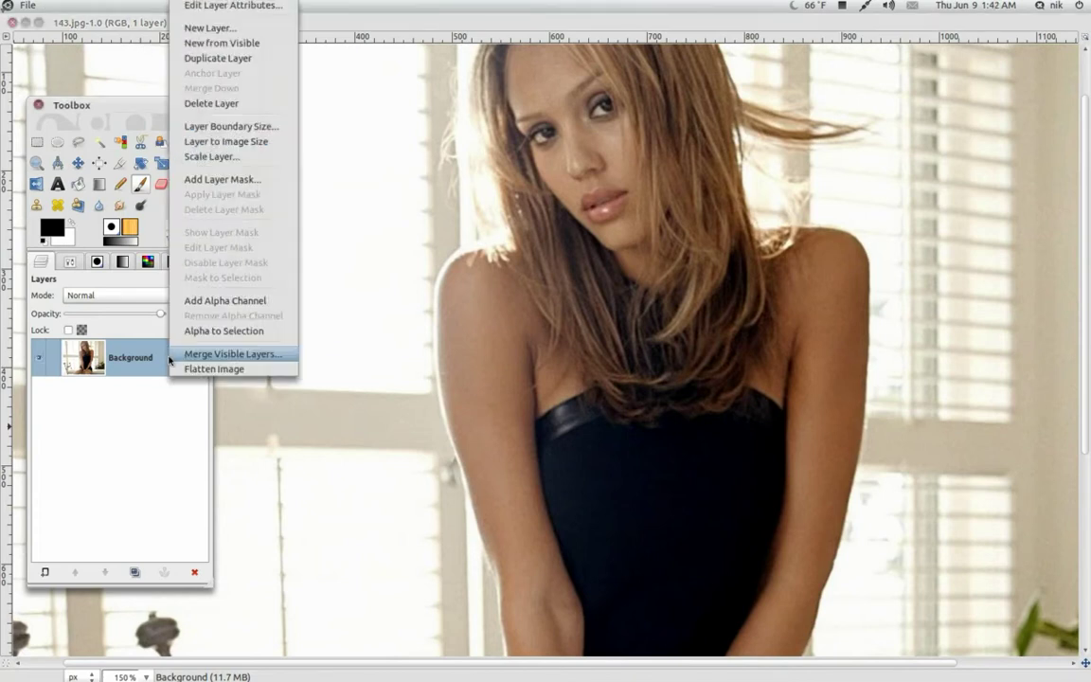
click(204, 295)
click(161, 185)
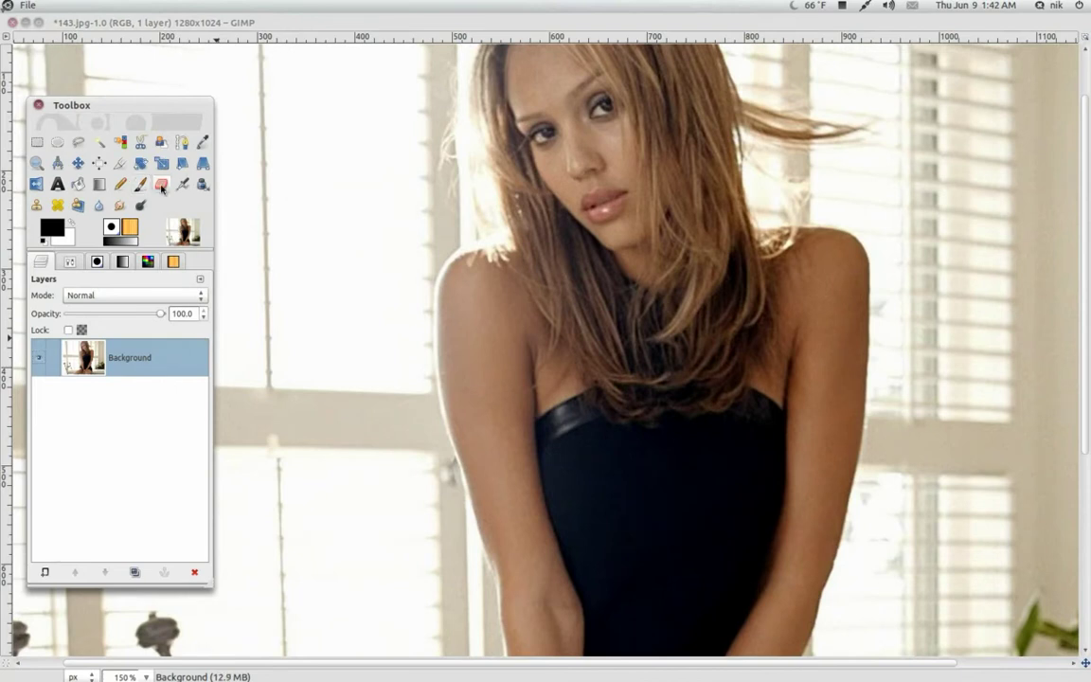
mouse_move(431, 365)
mouse_down()
mouse_move(520, 397)
mouse_move(484, 452)
mouse_move(474, 548)
mouse_move(689, 522)
mouse_up()
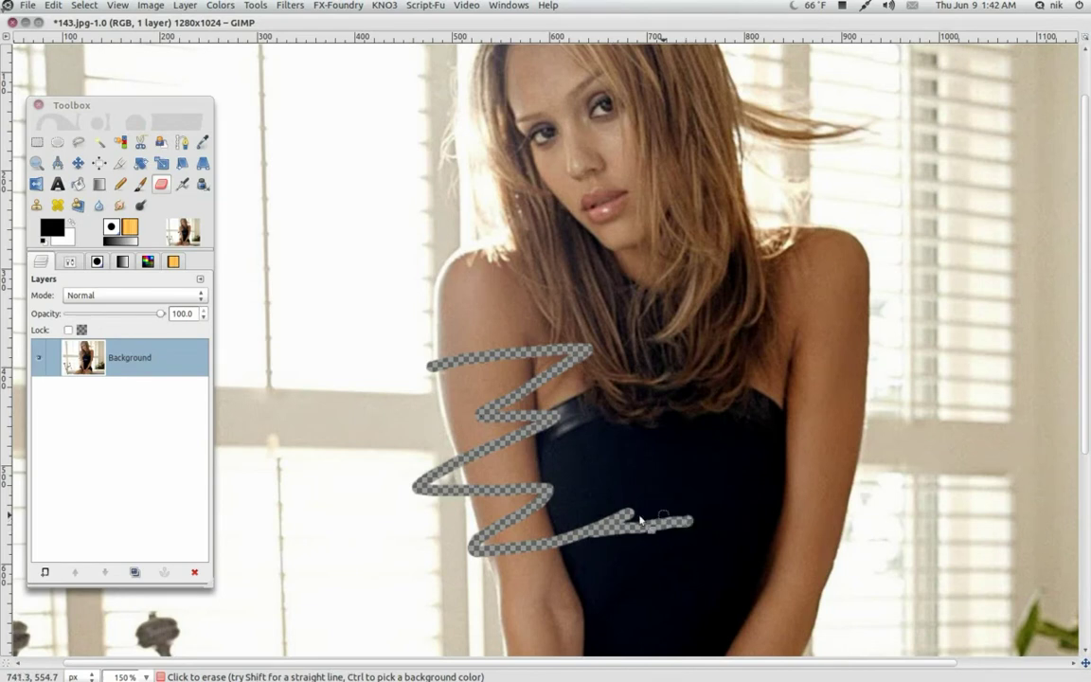
key(ctrl+z)
key(ctrl+z)
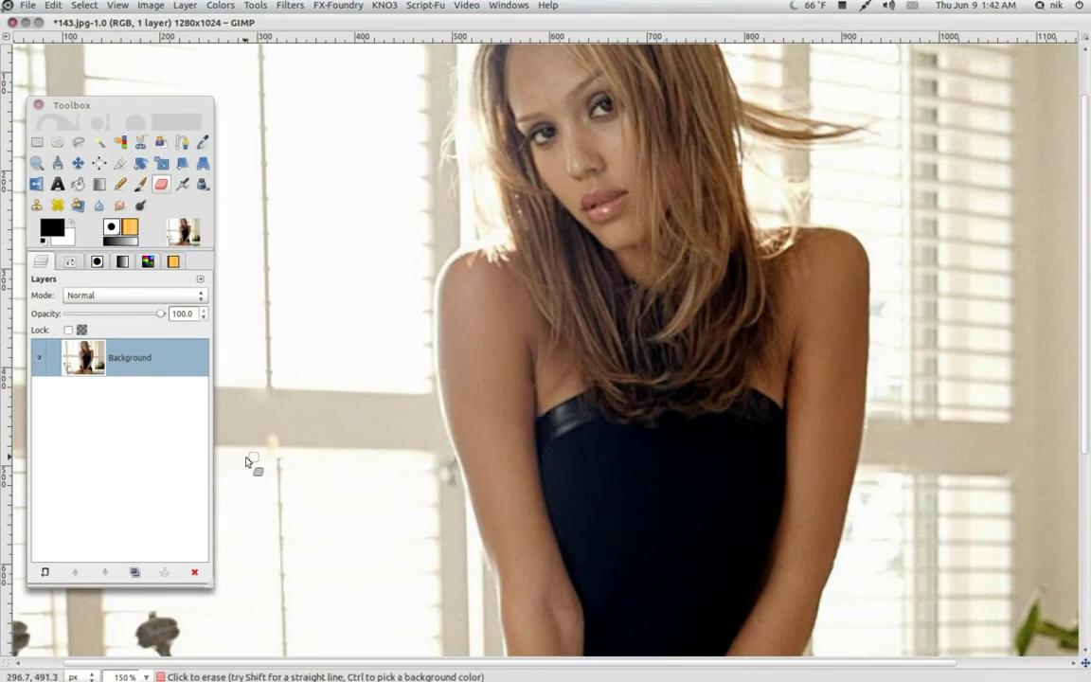
Step: Undo the alpha channel, try an Eraser stroke across the subject without it, and undo that stroke
key(ctrl+z)
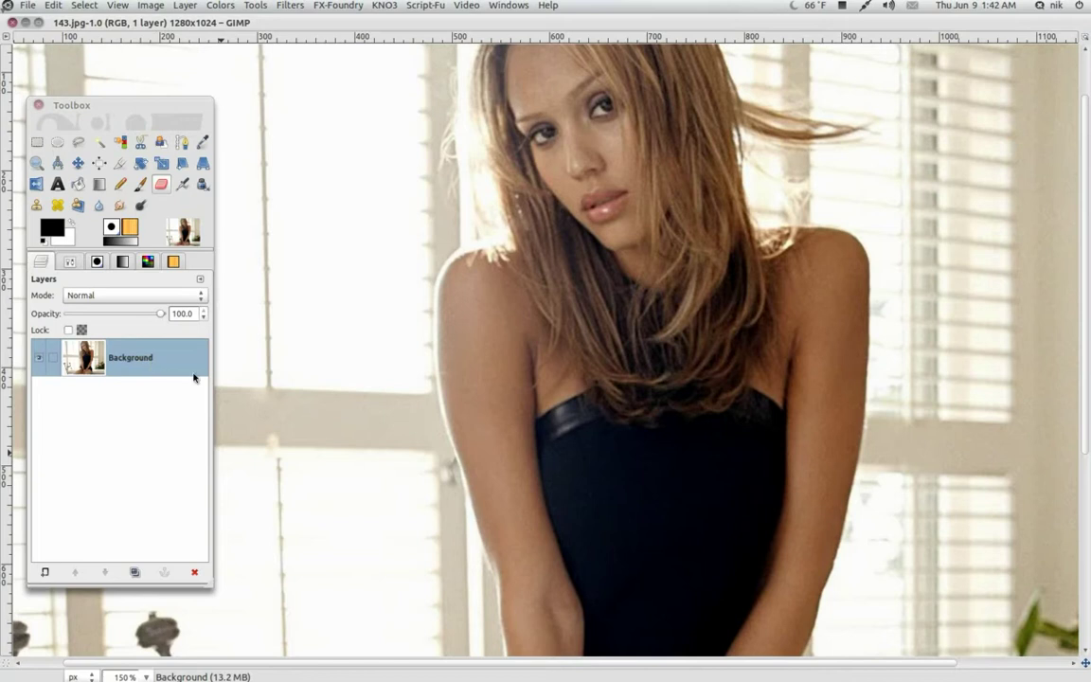
mouse_move(441, 347)
mouse_down()
mouse_move(559, 414)
mouse_move(547, 442)
mouse_move(627, 495)
mouse_move(657, 554)
mouse_move(702, 554)
mouse_up()
key(ctrl+z)
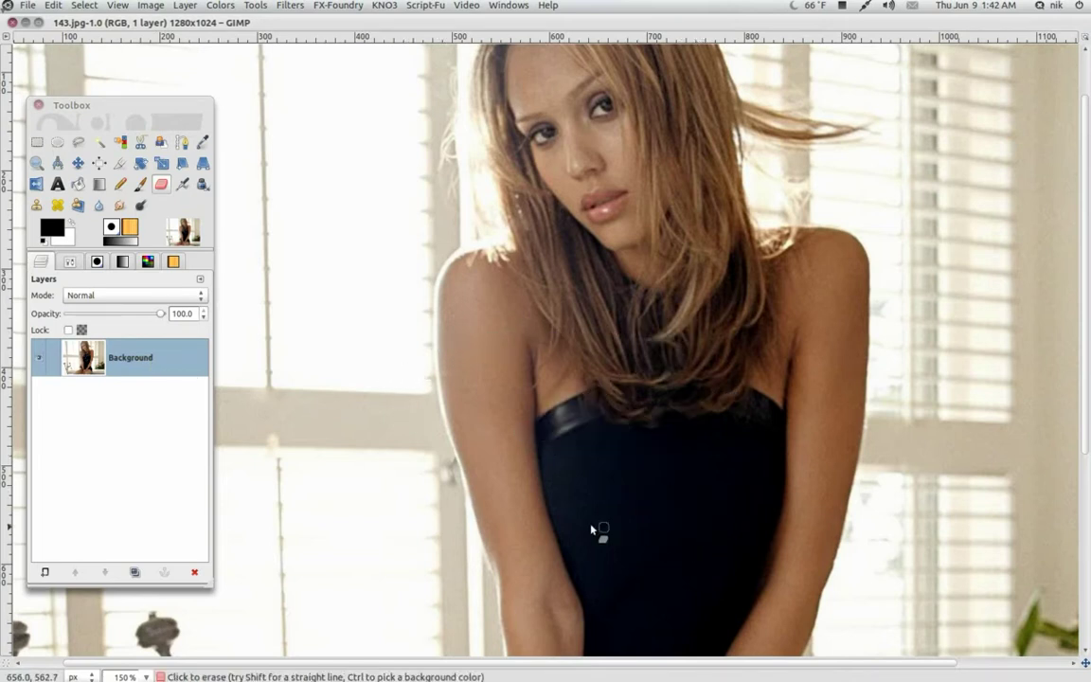
Step: Add an alpha channel to the Background layer and duplicate the layer twice
right_click(175, 361)
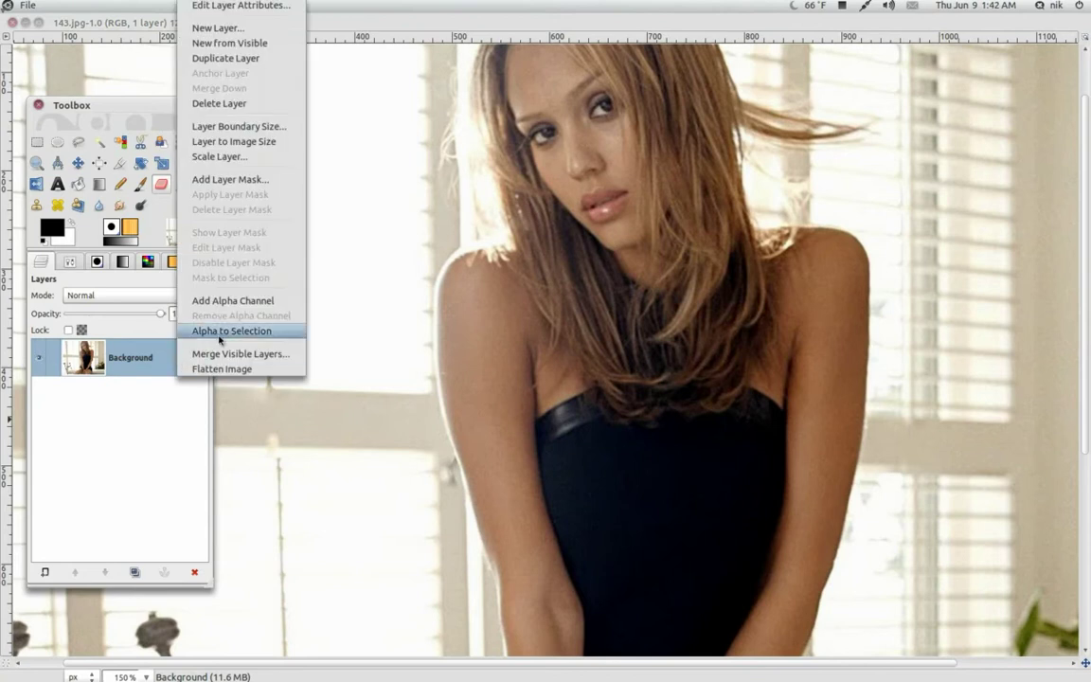
click(229, 276)
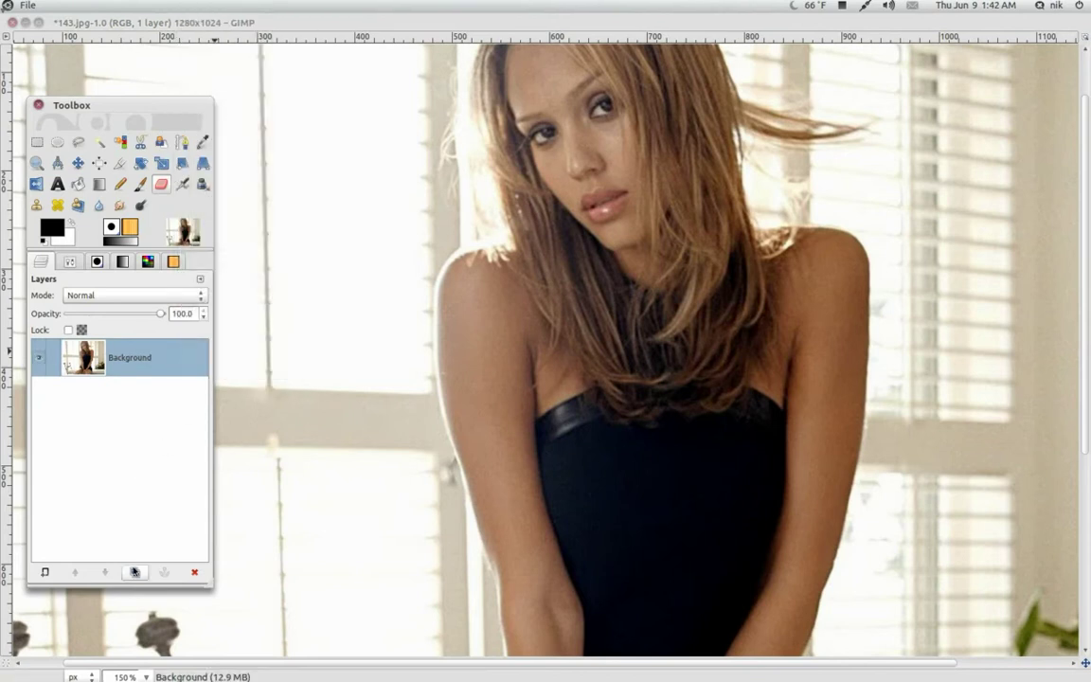
click(134, 572)
click(134, 572)
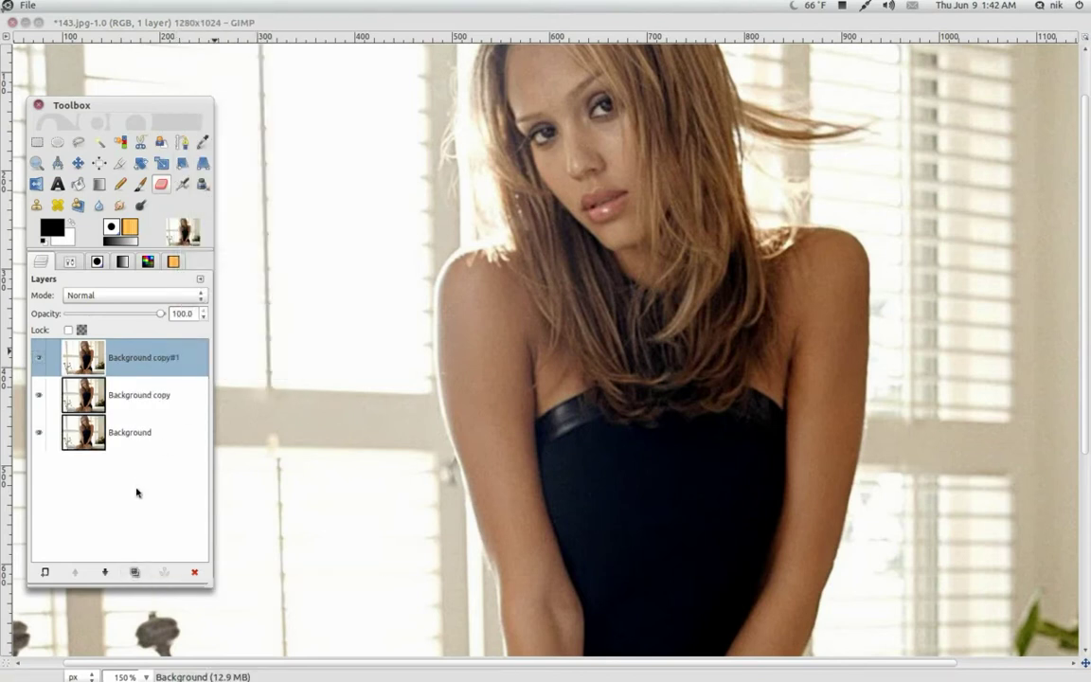
Step: Hide the original Background layer and make the topmost layer, Background copy#1, active
click(138, 438)
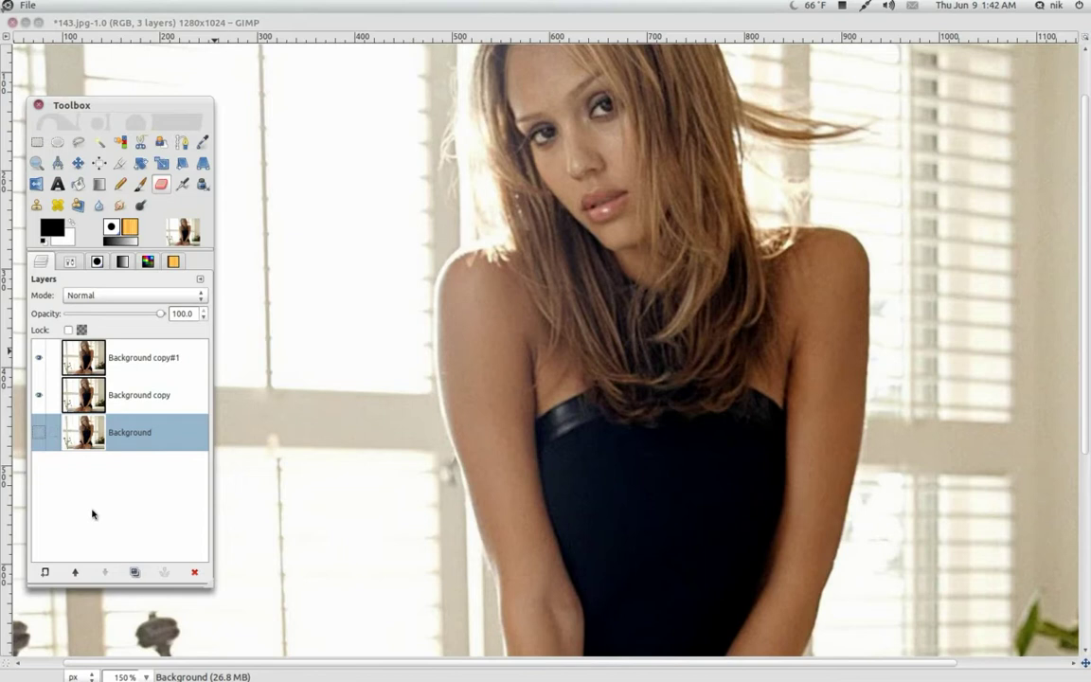
click(136, 389)
click(146, 360)
click(154, 379)
click(158, 367)
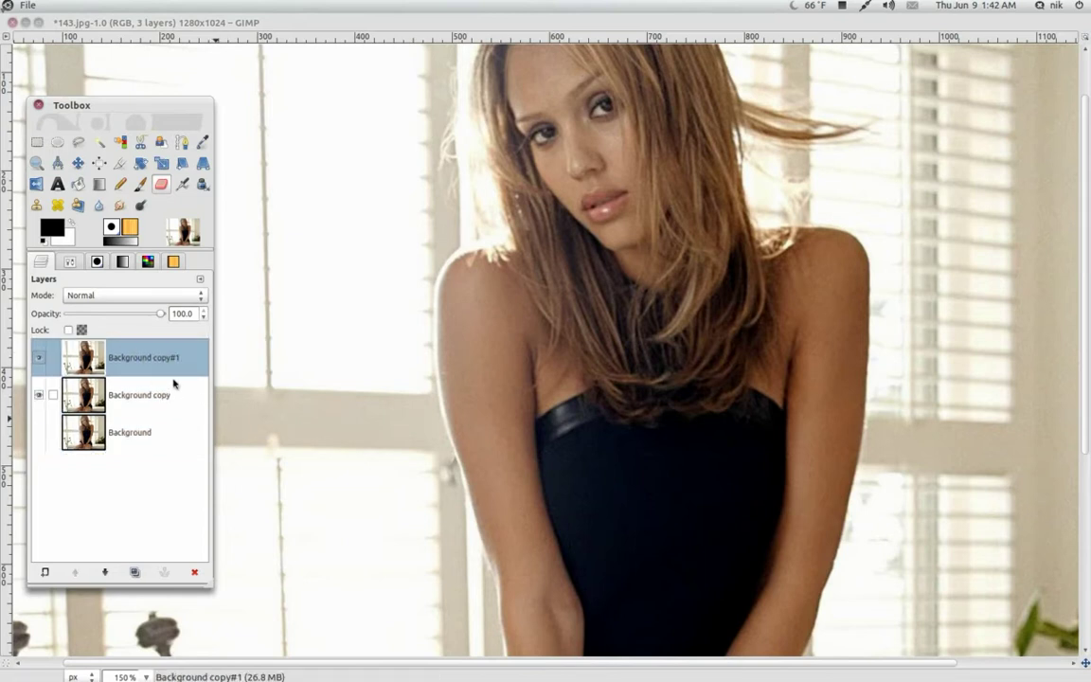
Step: With the Free Select tool, draw a practice outline below the photo, combining a wavy freehand segment with several straight segments
click(76, 145)
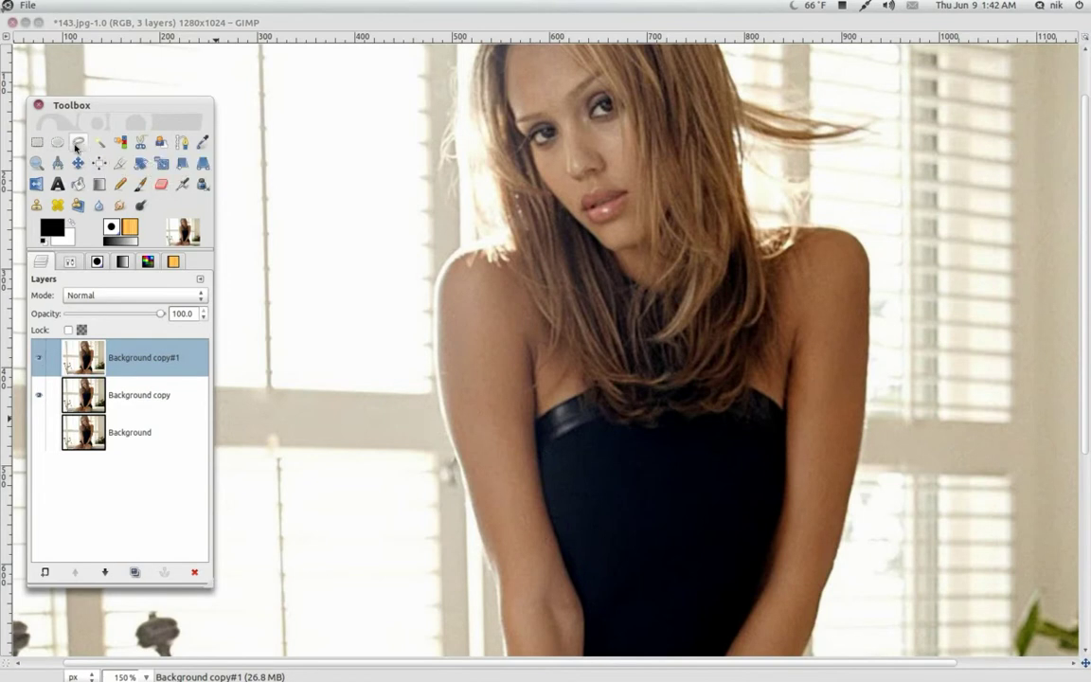
scroll(443, 463, down, 10)
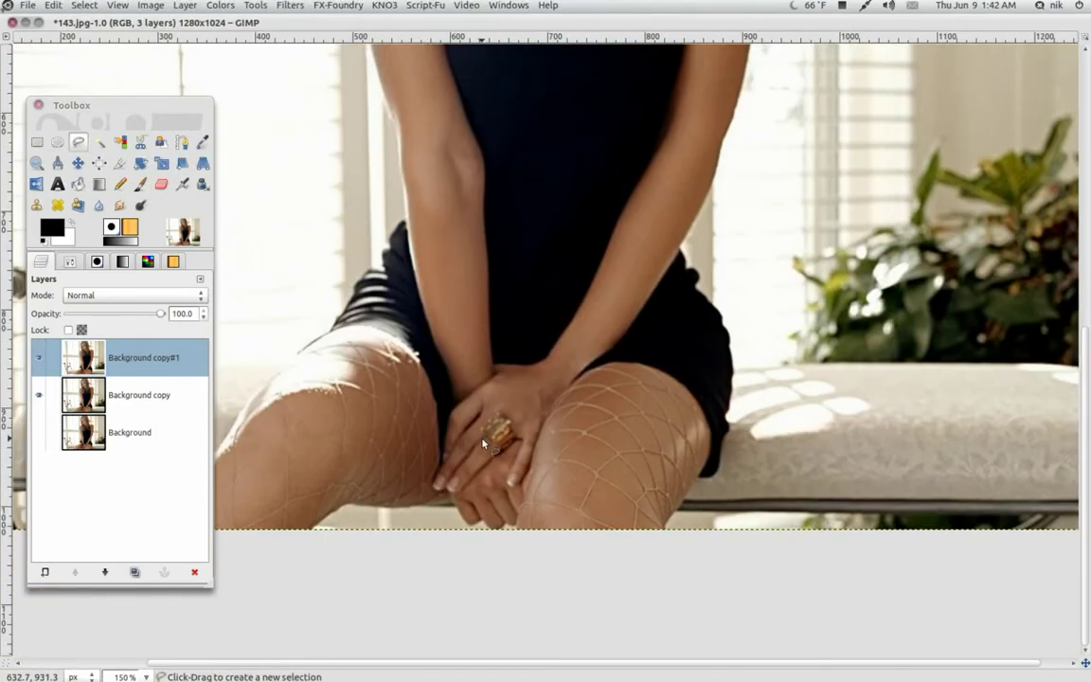
scroll(469, 452, down, 5)
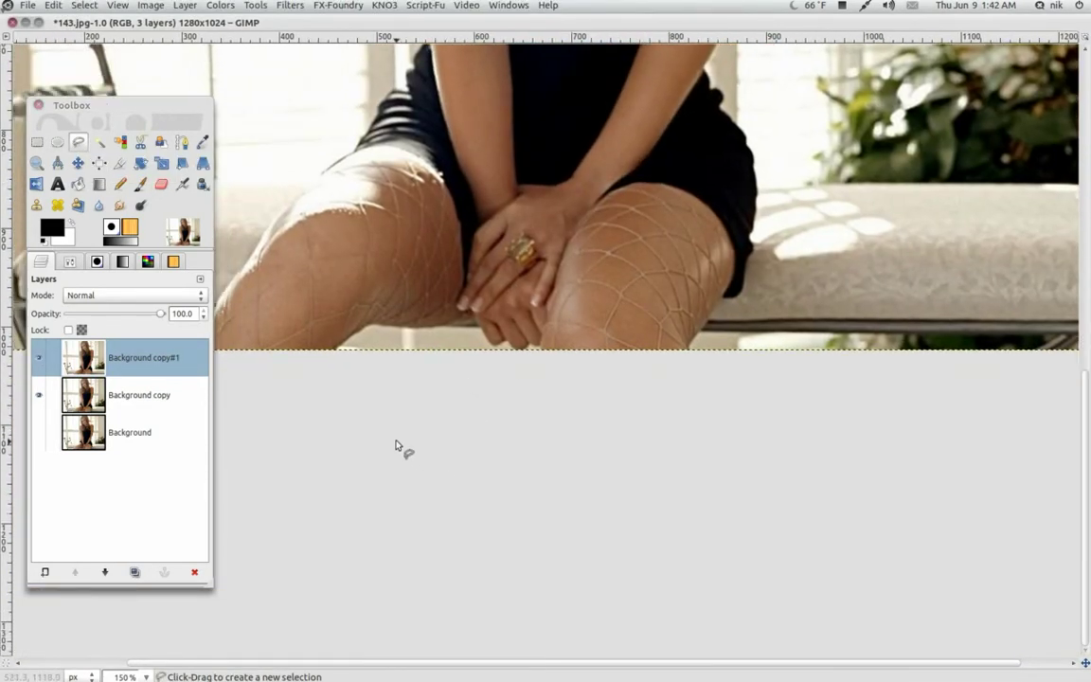
mouse_move(387, 432)
mouse_down()
mouse_move(403, 458)
mouse_move(426, 427)
mouse_move(440, 453)
mouse_move(460, 437)
mouse_move(487, 454)
mouse_move(528, 440)
mouse_move(577, 460)
mouse_move(613, 448)
mouse_up()
click(645, 486)
click(661, 429)
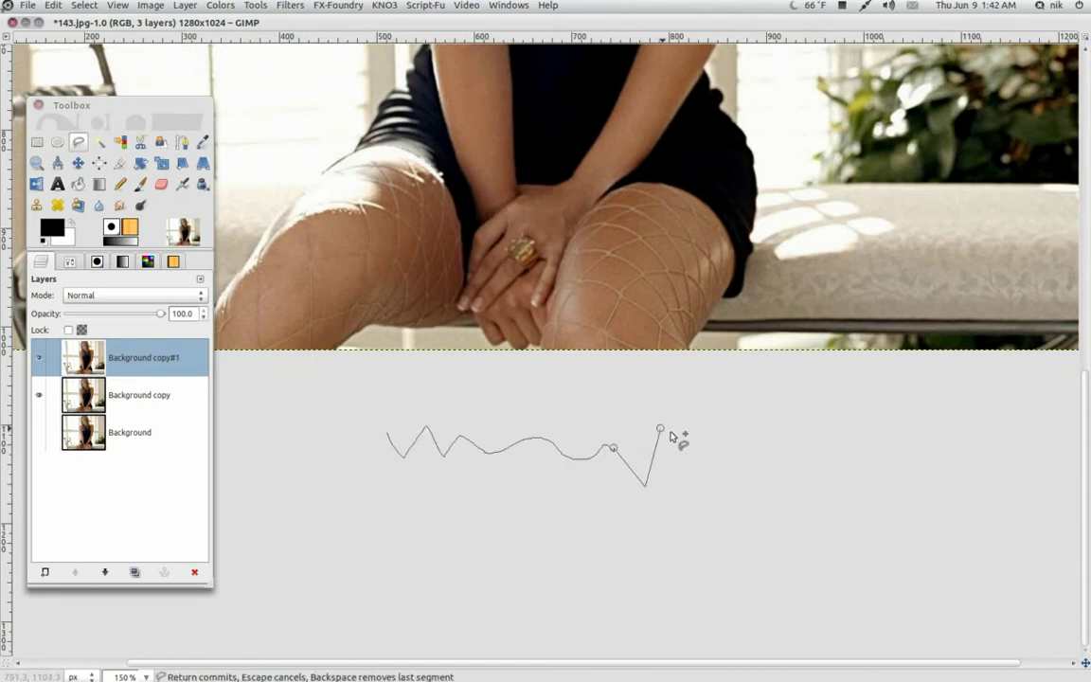
click(727, 449)
click(747, 417)
click(885, 438)
click(933, 472)
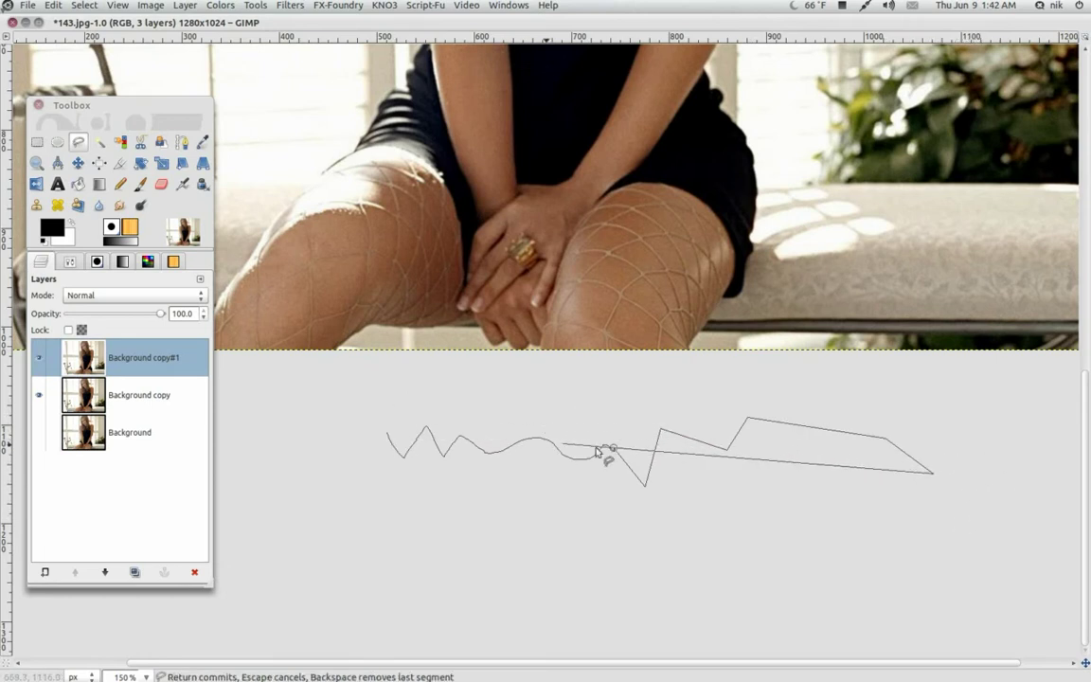
Step: Reposition vertices of the practice outline below the photo, including merging one into its neighbour, and cancel the outline
mouse_move(613, 451)
mouse_down()
mouse_move(404, 437)
mouse_move(560, 441)
mouse_move(663, 478)
mouse_move(696, 596)
mouse_move(651, 304)
mouse_move(702, 533)
mouse_move(619, 530)
mouse_move(440, 446)
mouse_move(499, 463)
mouse_move(537, 457)
mouse_up()
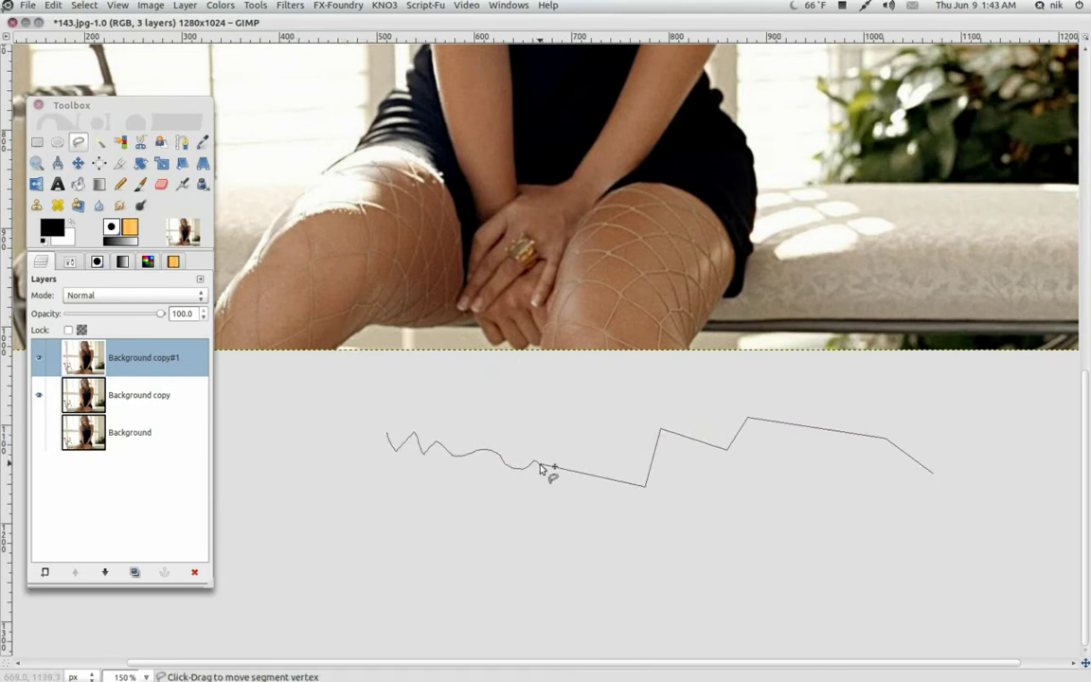
mouse_move(660, 431)
mouse_down()
mouse_move(667, 467)
mouse_move(644, 487)
mouse_up()
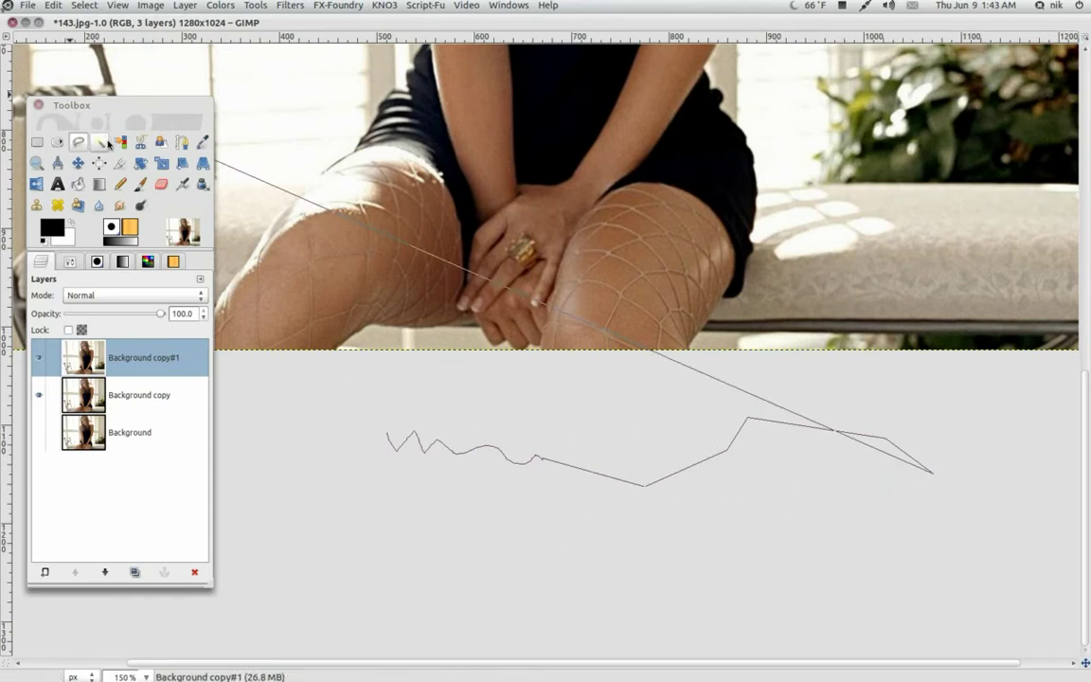
key(Escape)
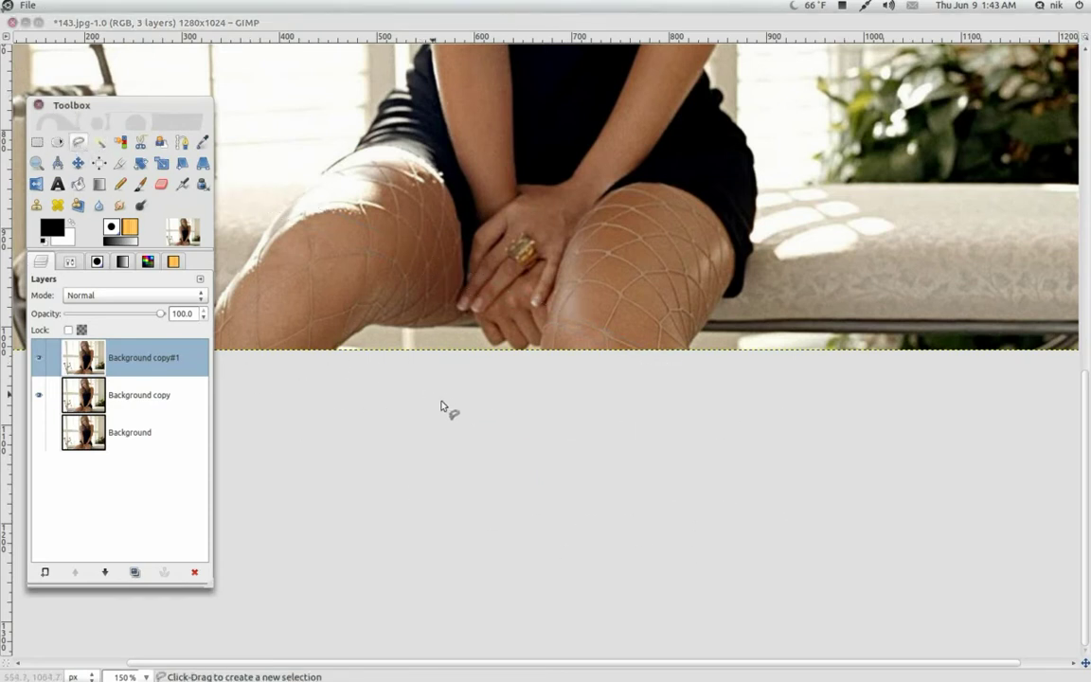
Step: Start a Free Select outline where the fingers meet the thigh and trace short segments along the thigh's underside
scroll(519, 395, up, 1)
scroll(558, 382, up, 3)
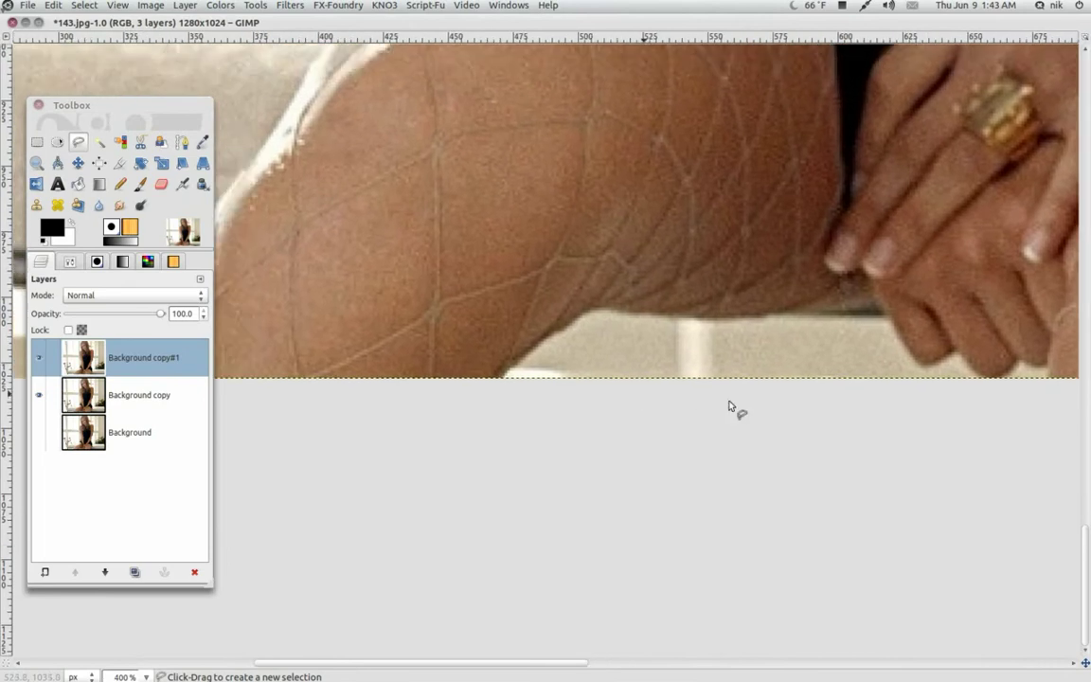
scroll(624, 336, up, 1)
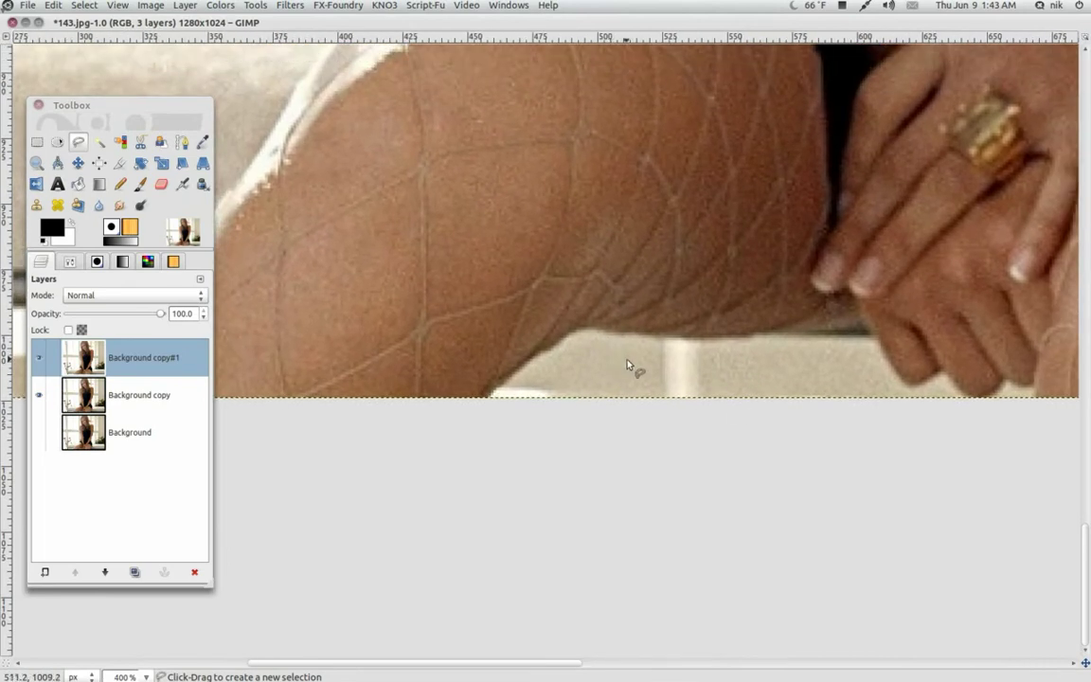
click(862, 326)
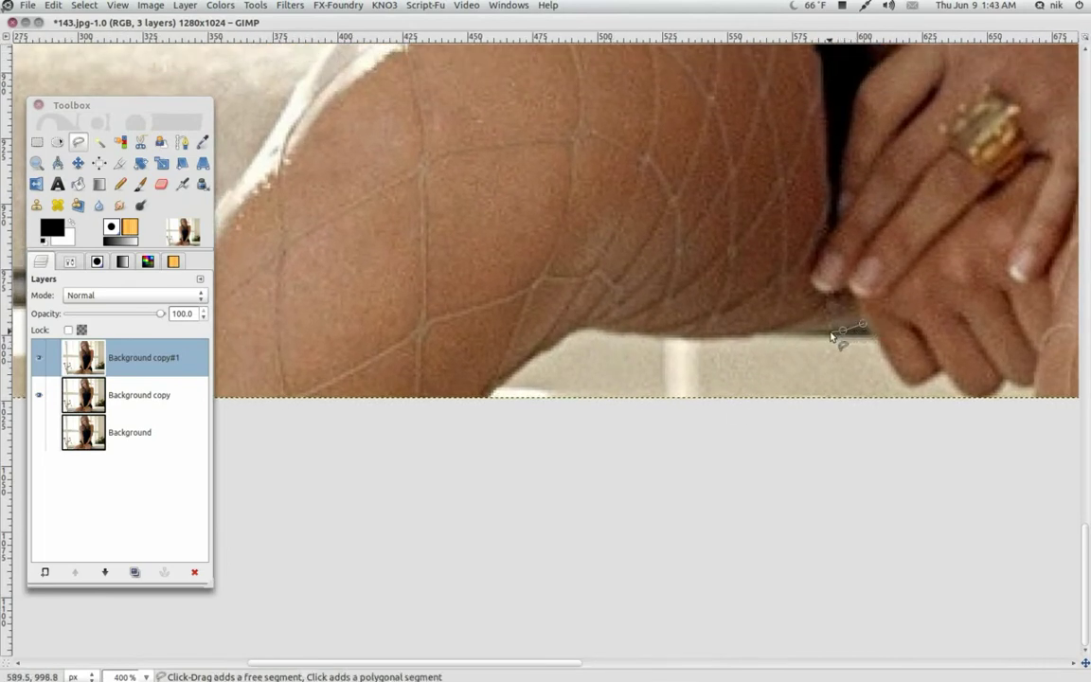
click(831, 334)
click(801, 335)
click(778, 333)
click(762, 334)
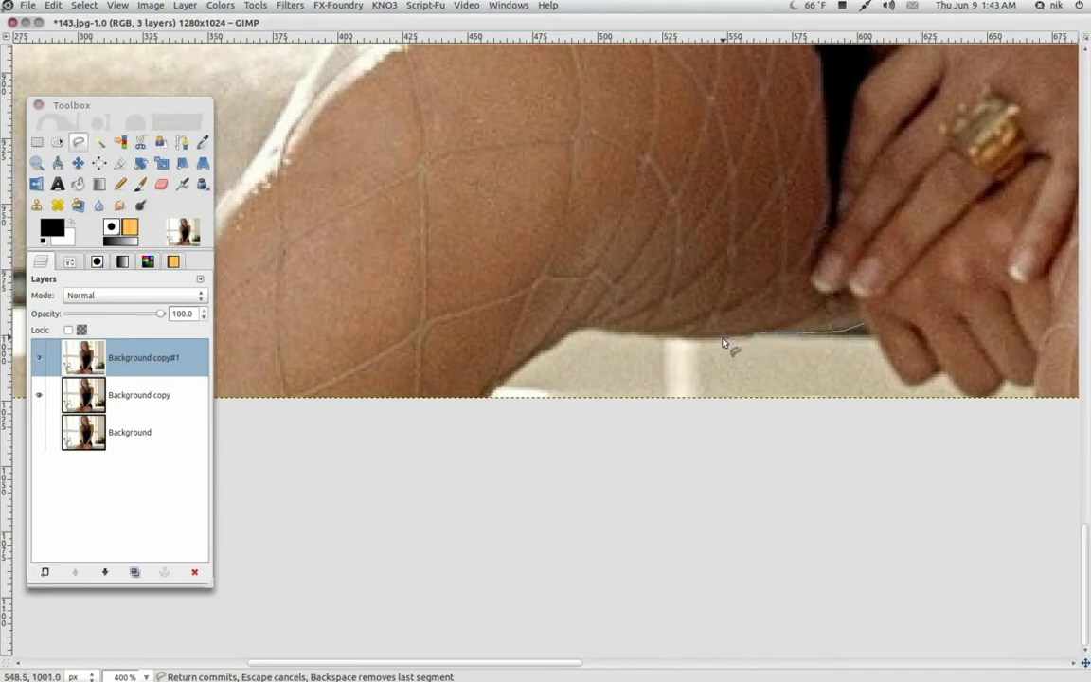
Step: Continue the selection outline along the underside of the thigh and leg to just below the photo's lower edge
click(655, 337)
click(620, 338)
click(572, 333)
click(492, 392)
click(480, 416)
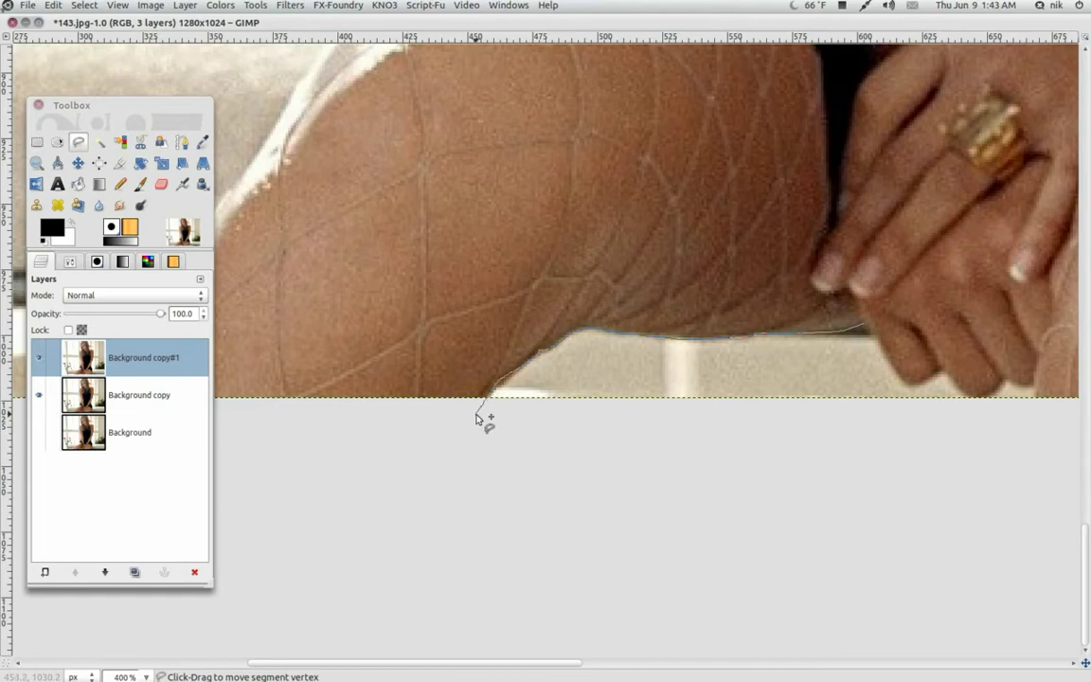
Step: Carry the selection outline below the photo past the leg and back up to the leg's outer edge
scroll(964, 385, left, 10)
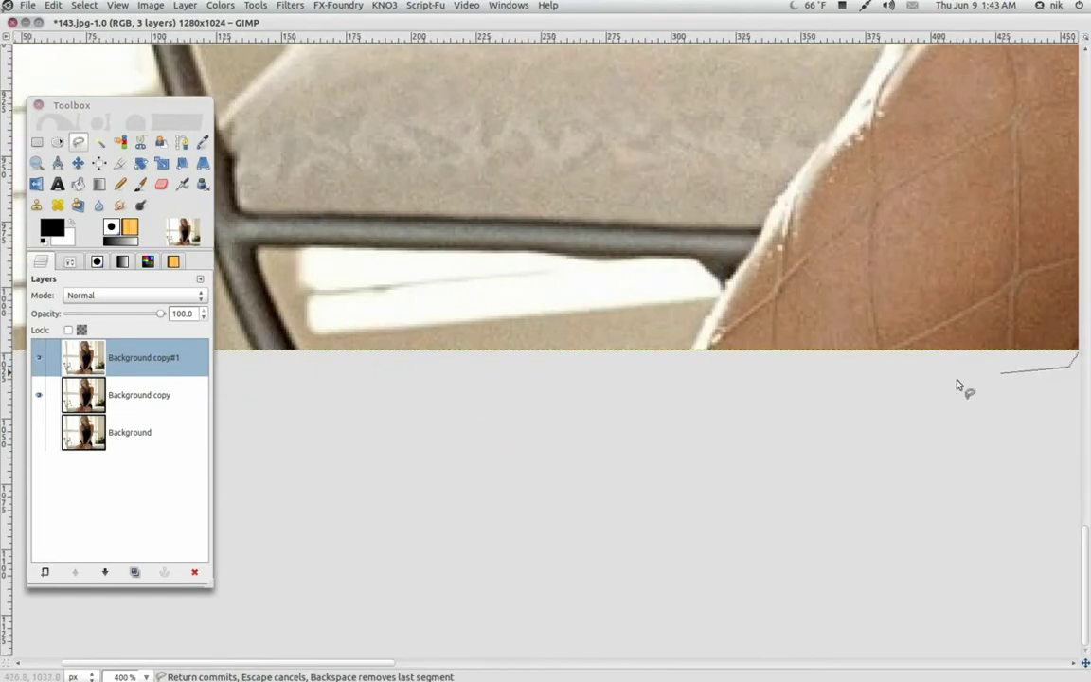
click(652, 397)
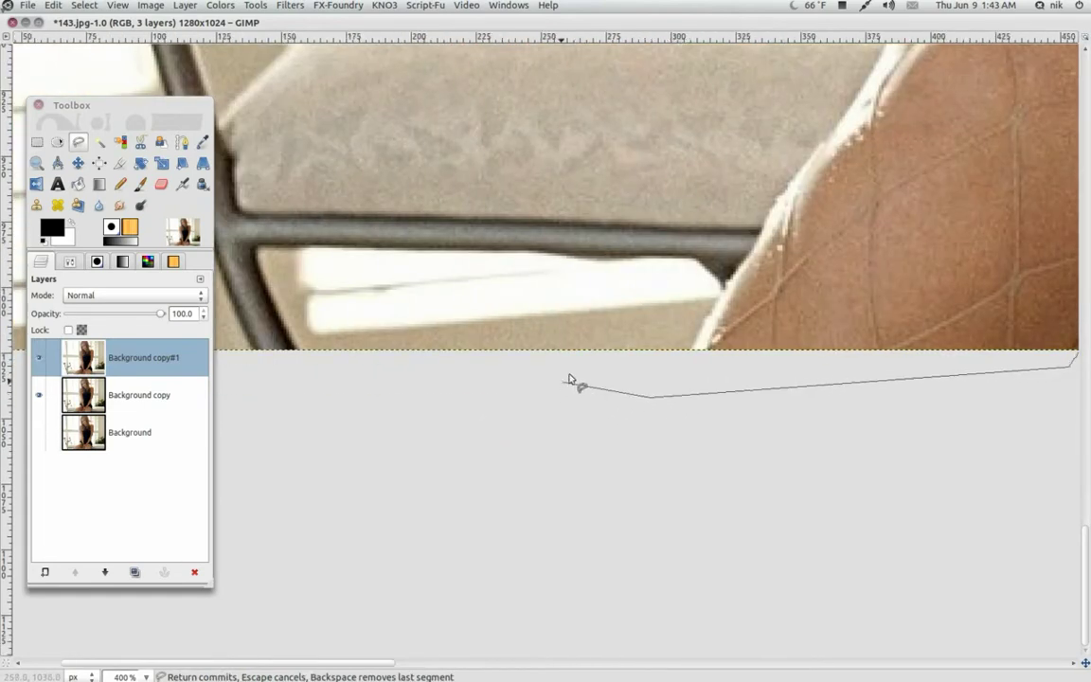
click(691, 352)
Step: Continue the selection outline from below the photo up the white-rimmed outer edge of the lower leg
scroll(691, 351, right, 4)
scroll(691, 351, up, 2)
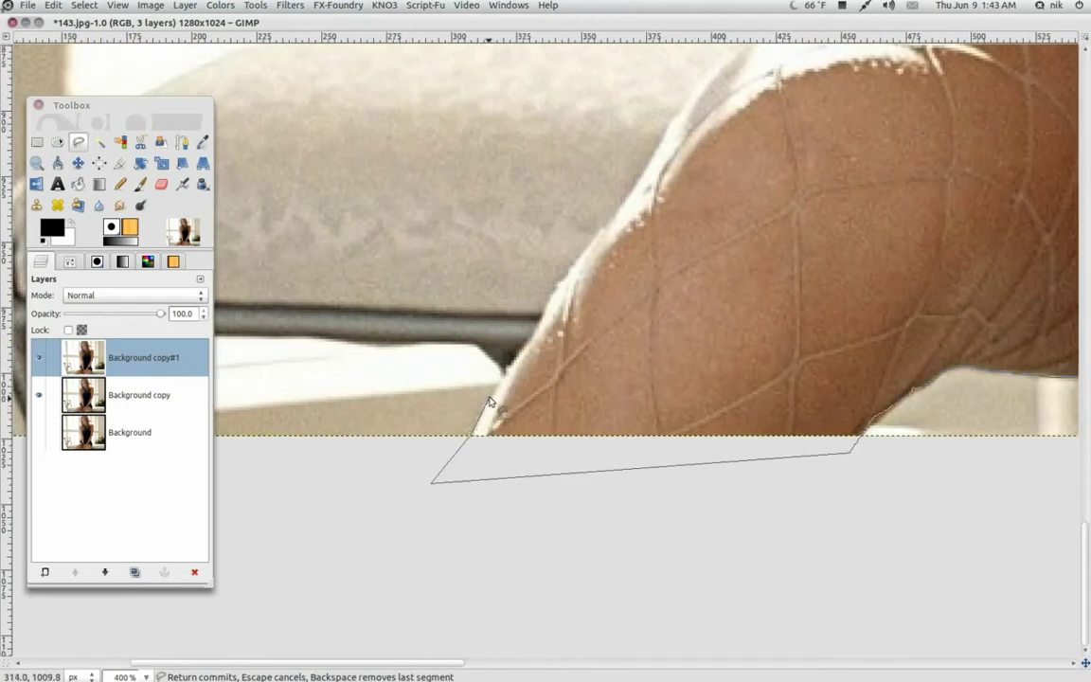
click(536, 334)
click(572, 266)
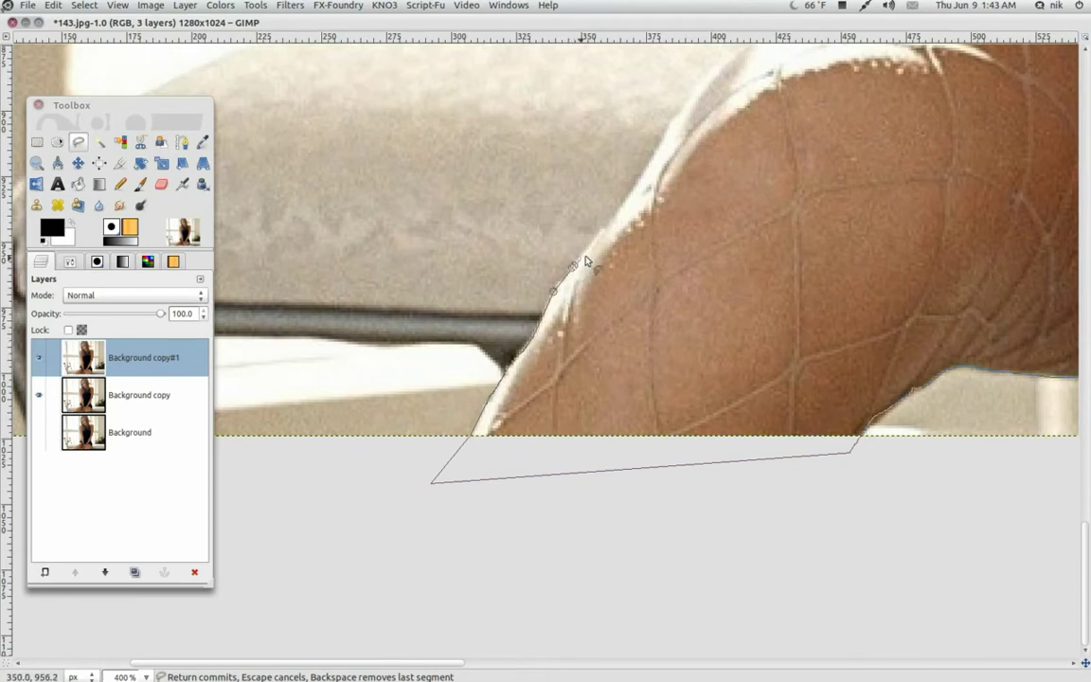
click(602, 229)
Step: Extend the outline with short segments up the leg's outer edge and over the bright curve of the thigh towards the skirt
scroll(568, 275, up, 3)
scroll(559, 293, right, 2)
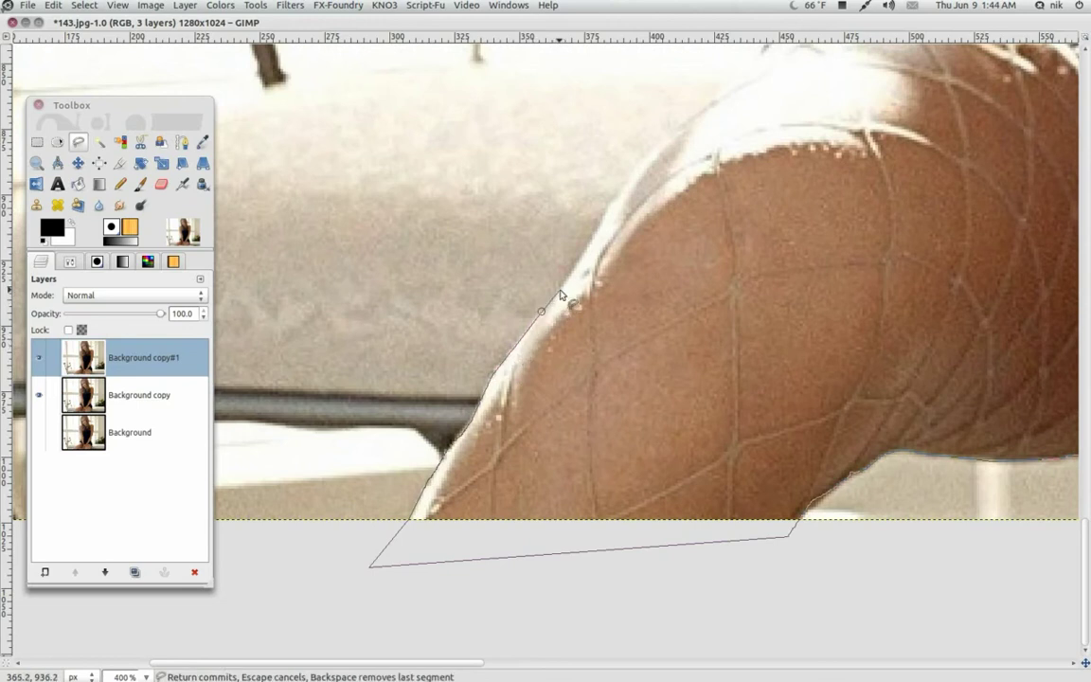
scroll(554, 308, up, 2)
scroll(554, 308, right, 1)
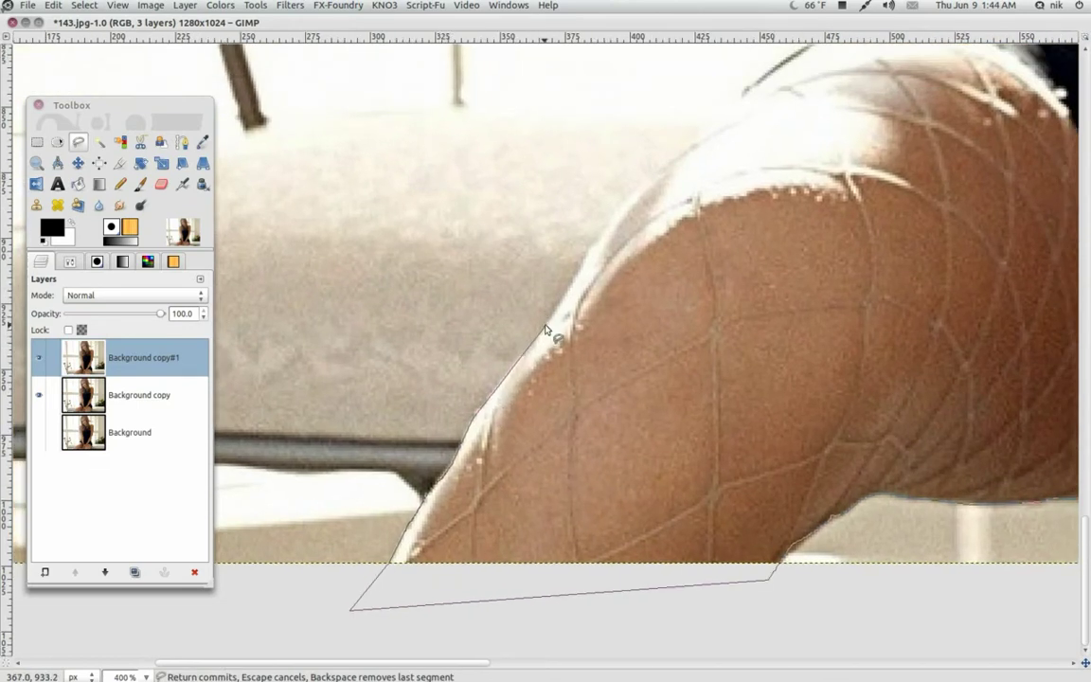
click(572, 278)
click(581, 261)
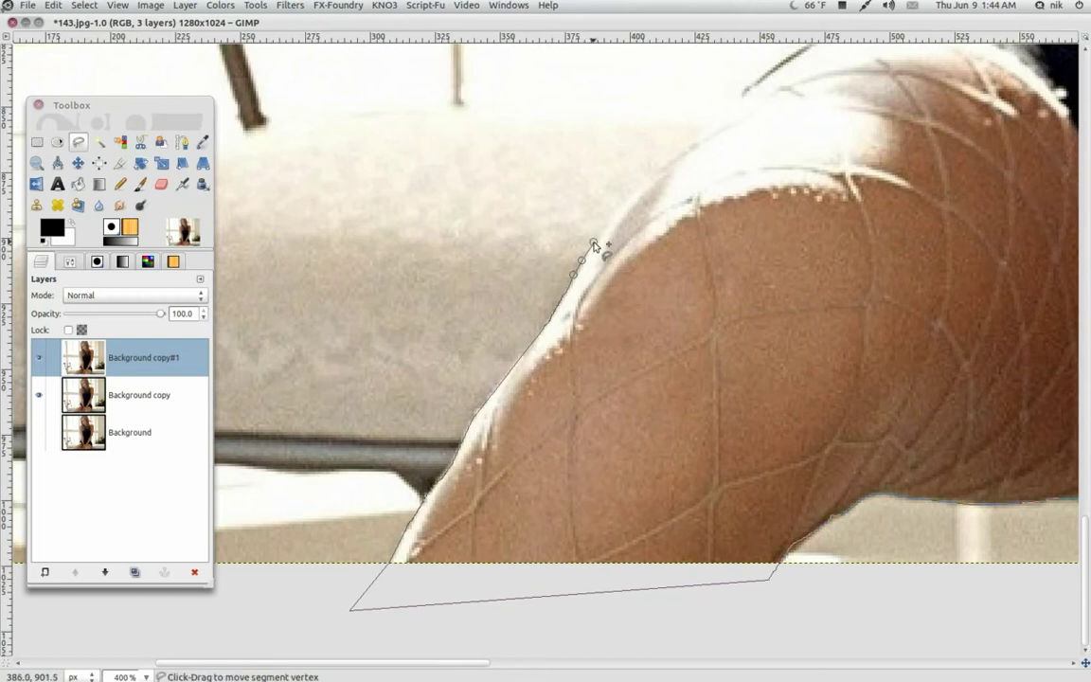
drag(599, 235, 587, 294)
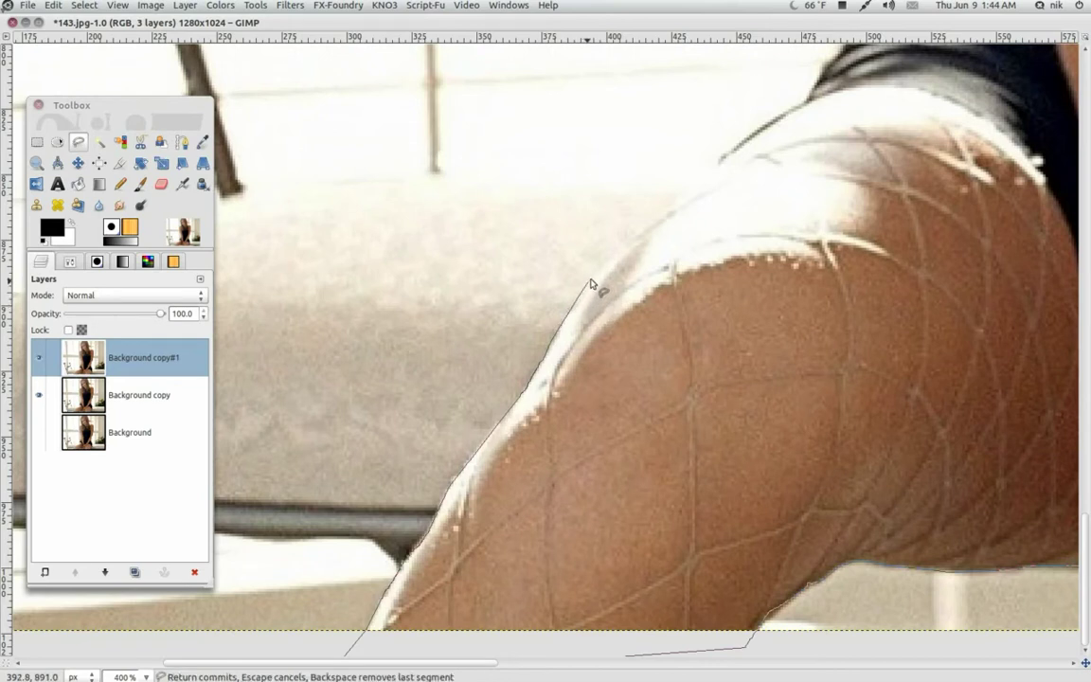
scroll(583, 322, up, 3)
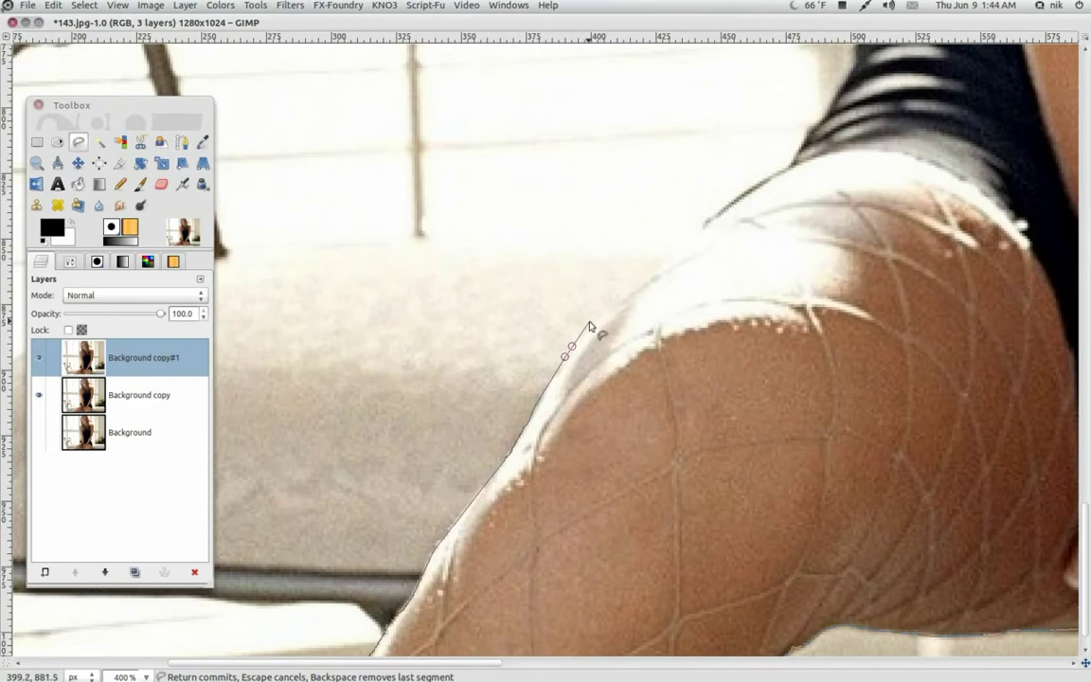
click(591, 321)
scroll(598, 323, up, 3)
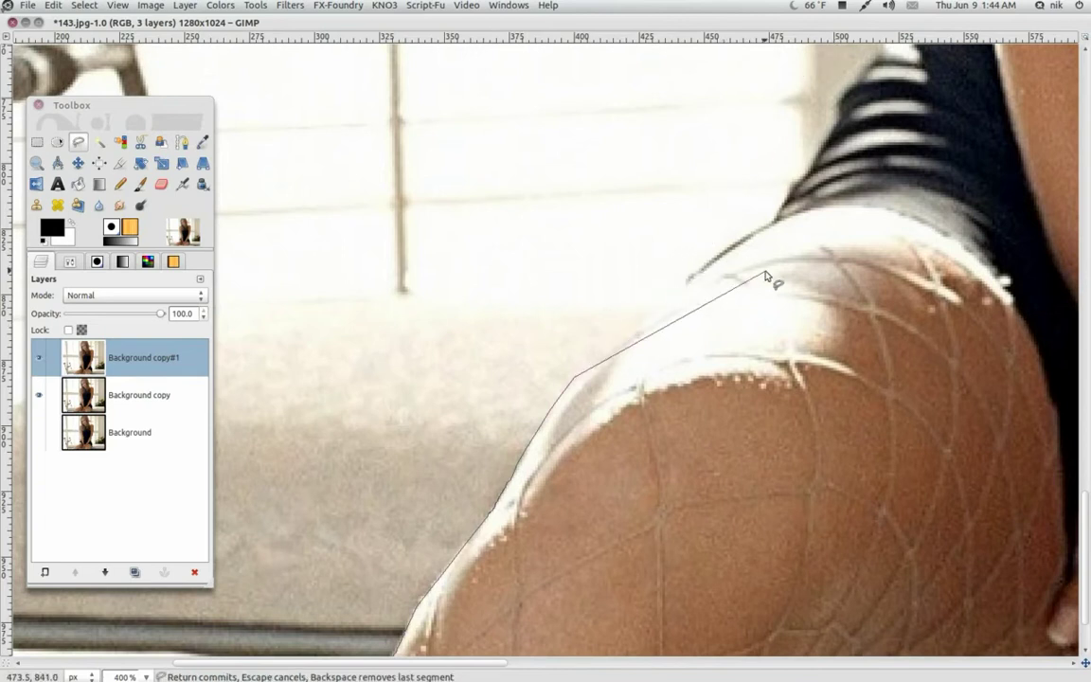
scroll(758, 286, down, 3)
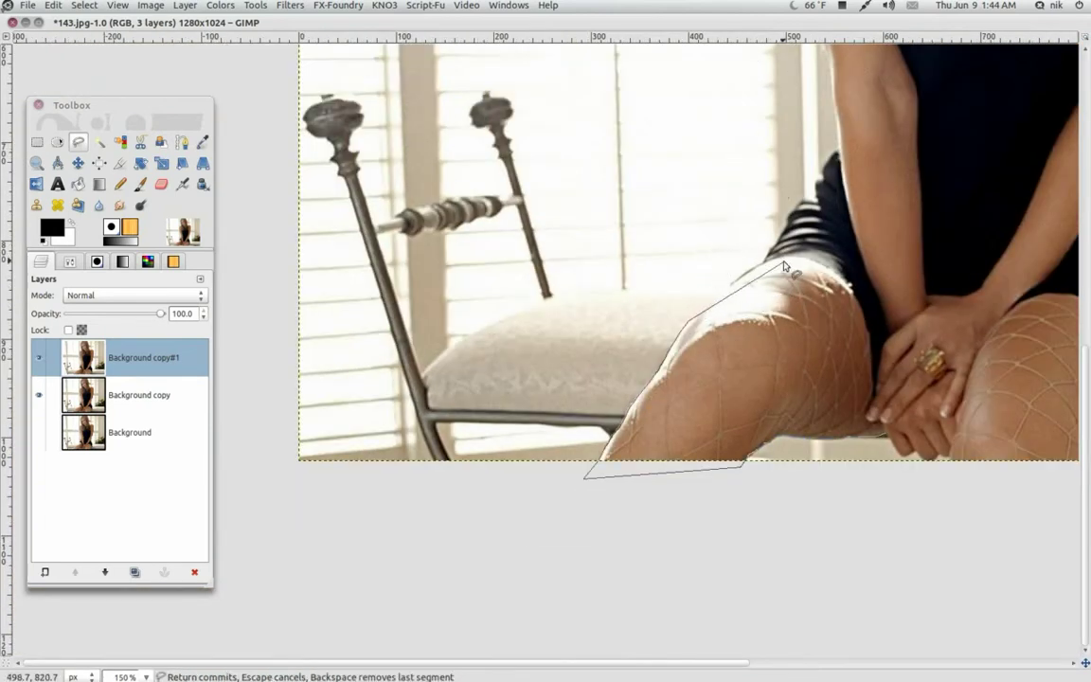
click(842, 5)
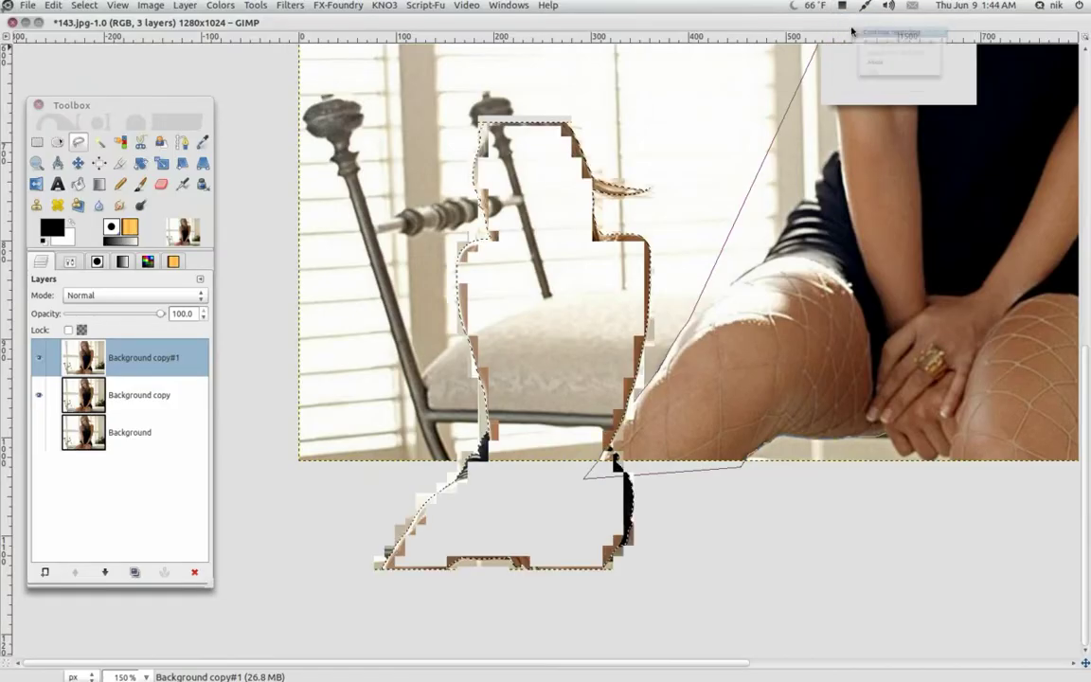
Step: Examine the completed selection outline around the woman's arms, shoulders, hair, skirt and legs
key(plus)
key(plus)
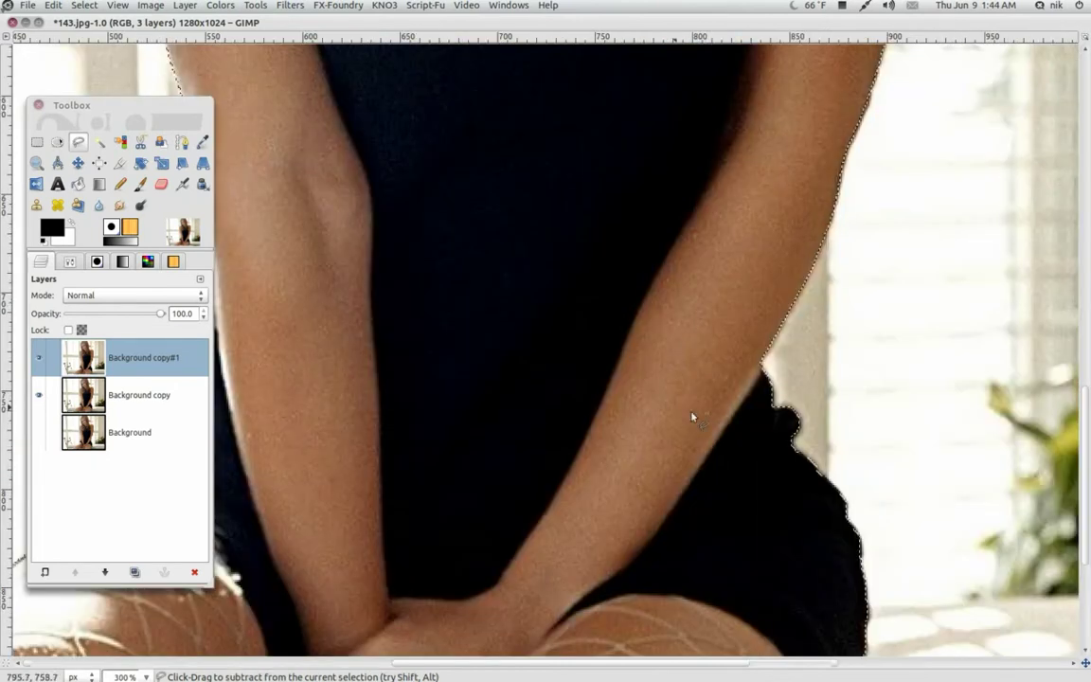
scroll(694, 414, right, 4)
scroll(657, 434, right, 4)
scroll(585, 506, up, 7)
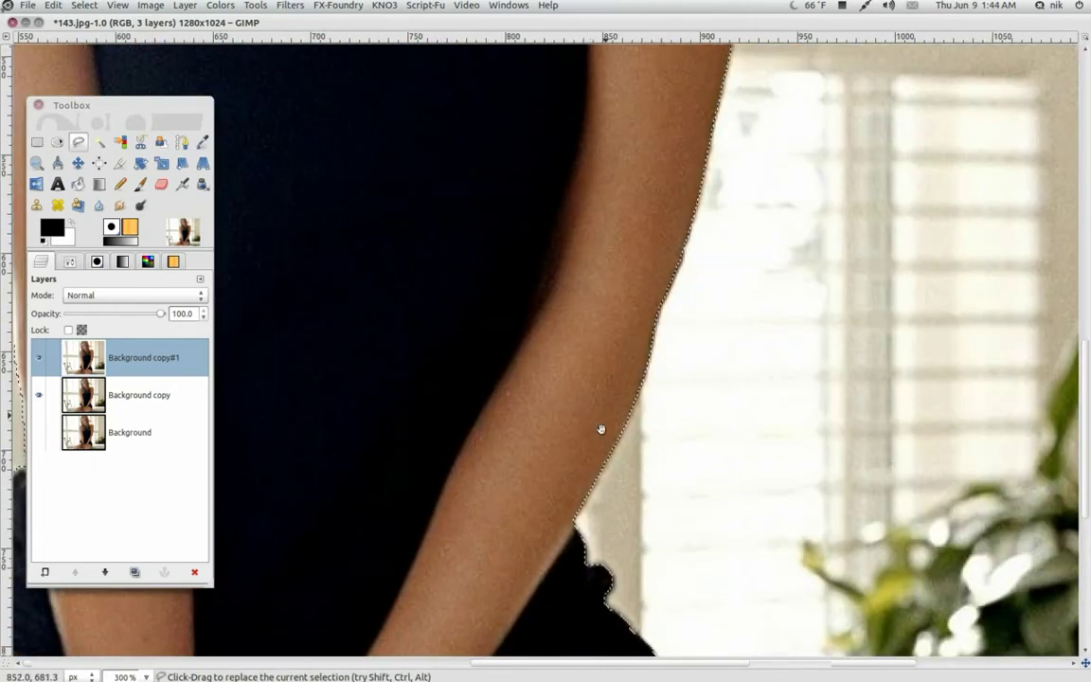
scroll(635, 384, down, 1)
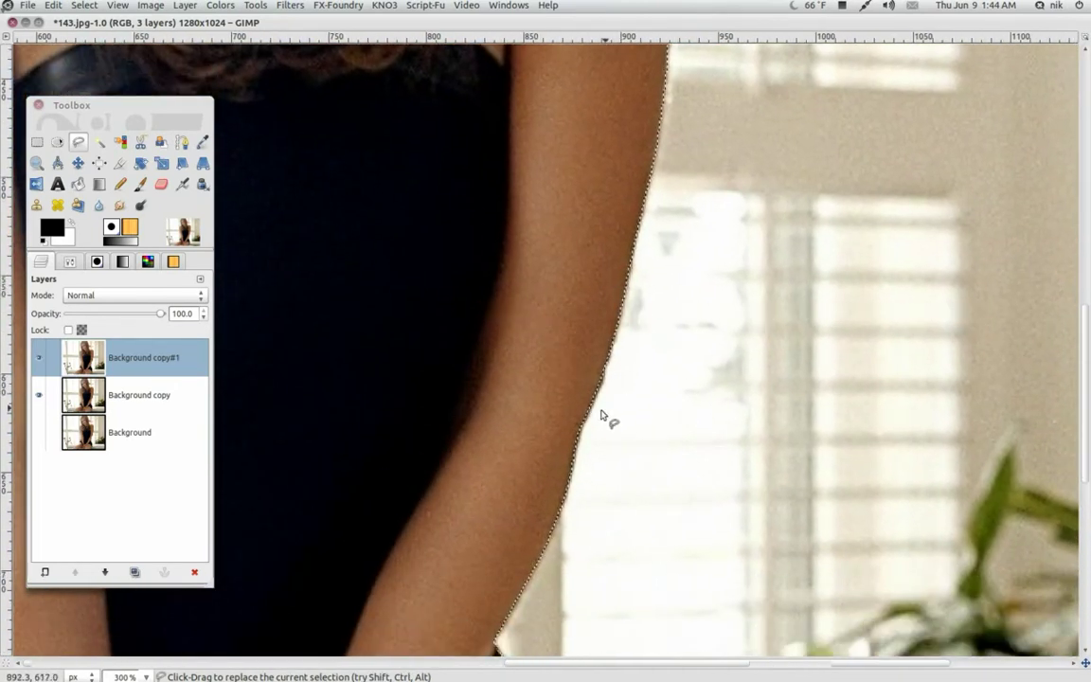
scroll(633, 171, up, 7)
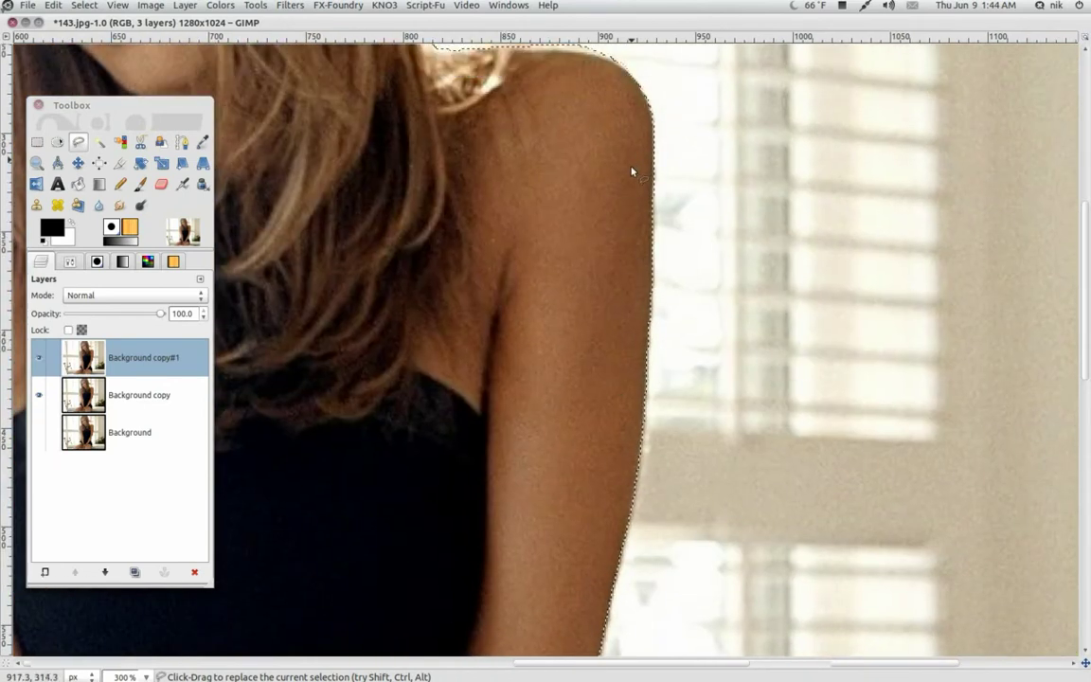
scroll(695, 355, up, 3)
scroll(663, 327, left, 9)
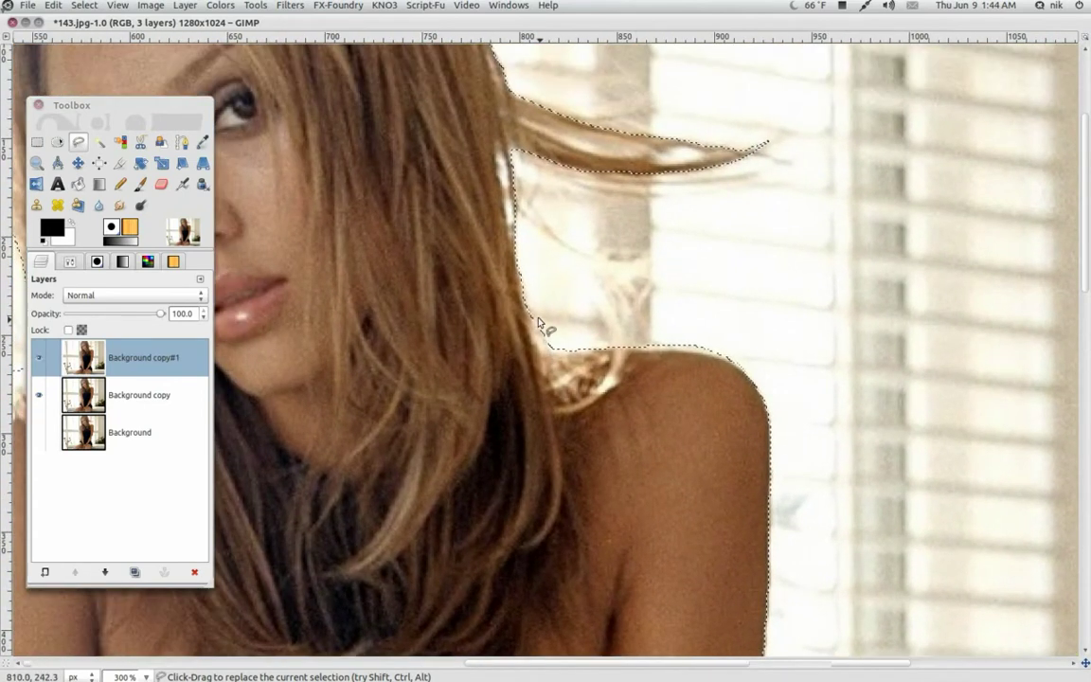
scroll(741, 335, left, 5)
scroll(470, 434, down, 12)
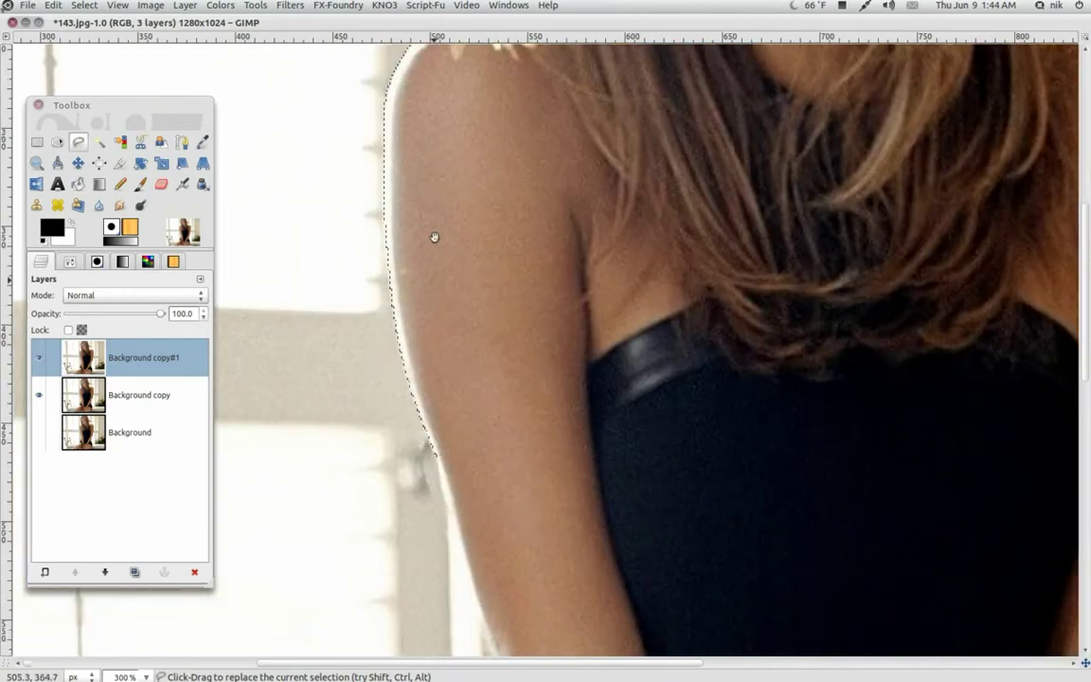
scroll(411, 322, down, 10)
scroll(462, 358, right, 3)
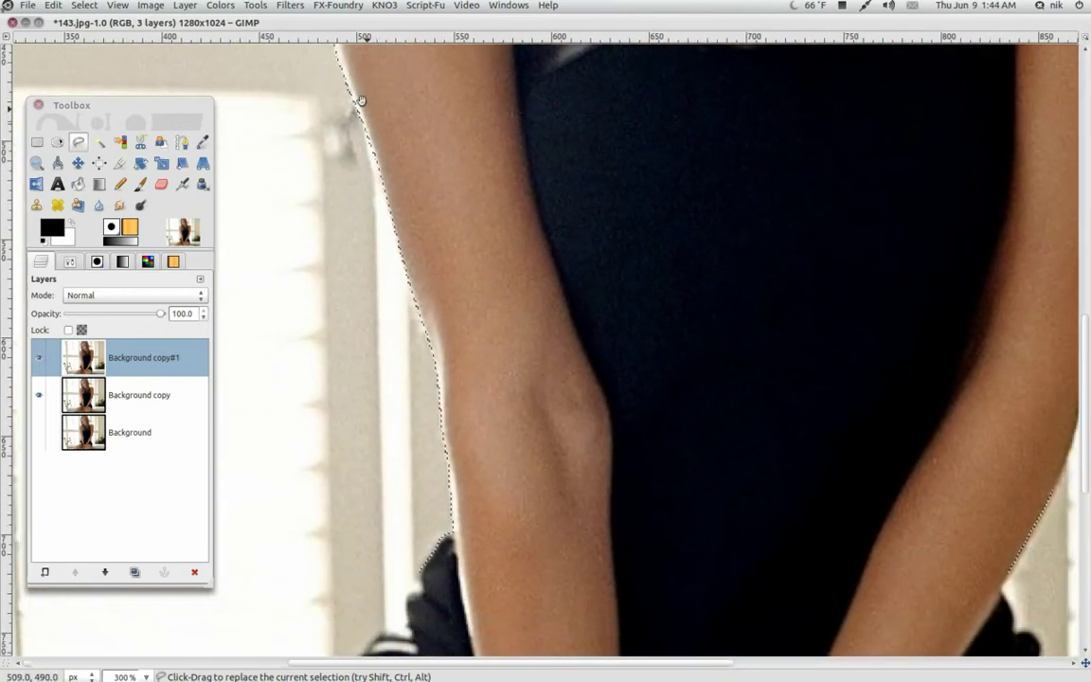
scroll(491, 299, down, 10)
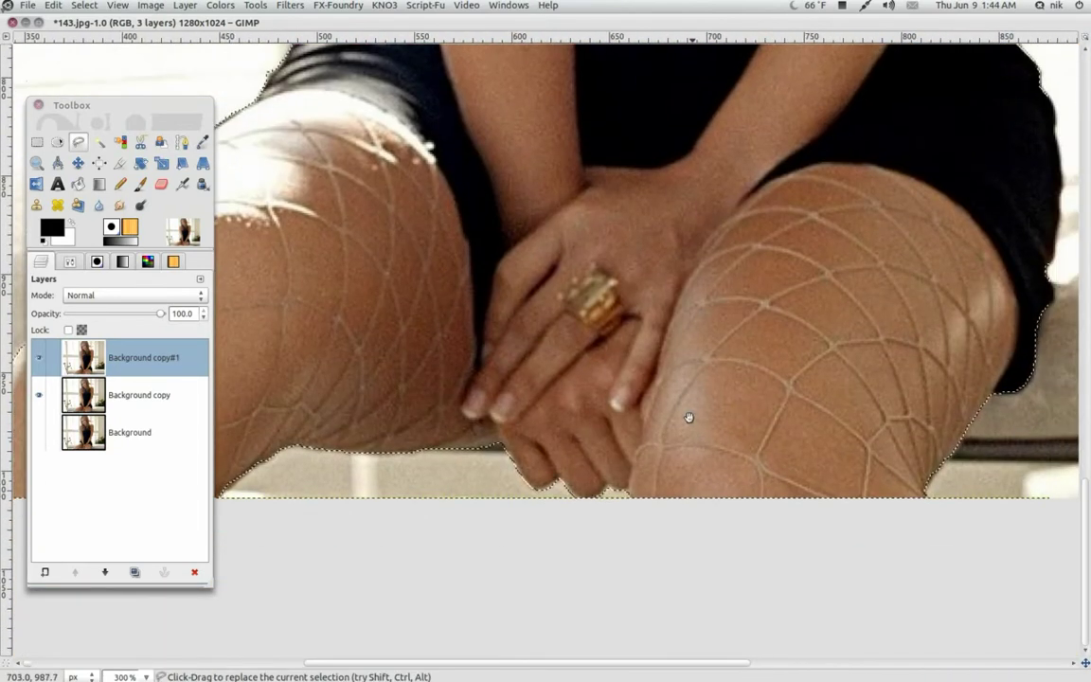
scroll(676, 443, down, 2)
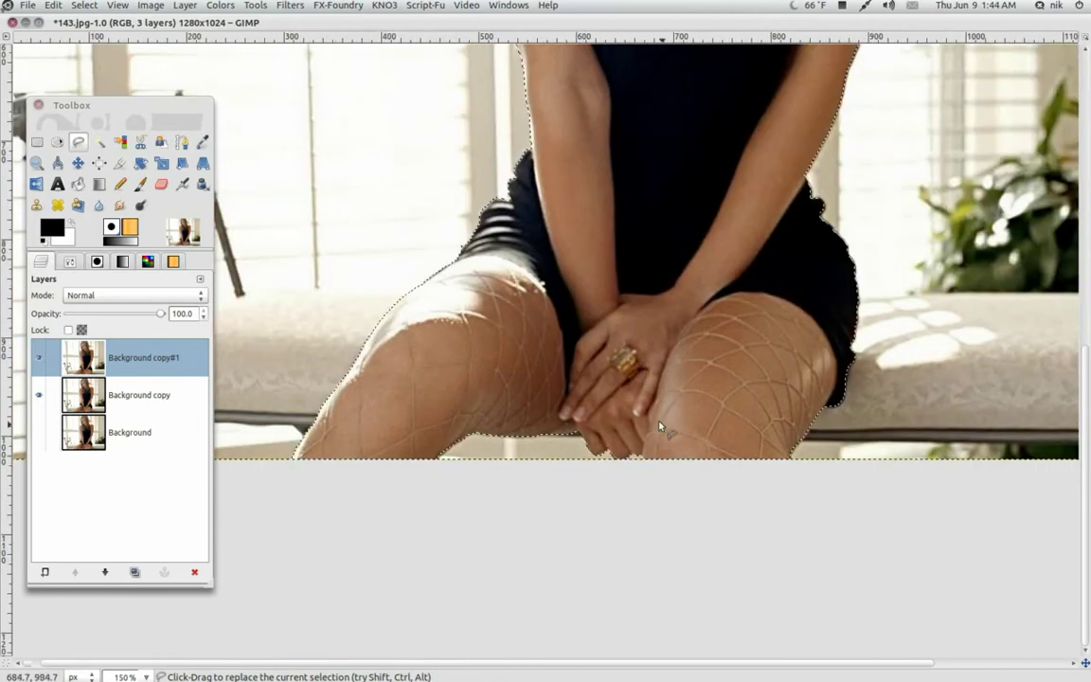
scroll(551, 311, up, 6)
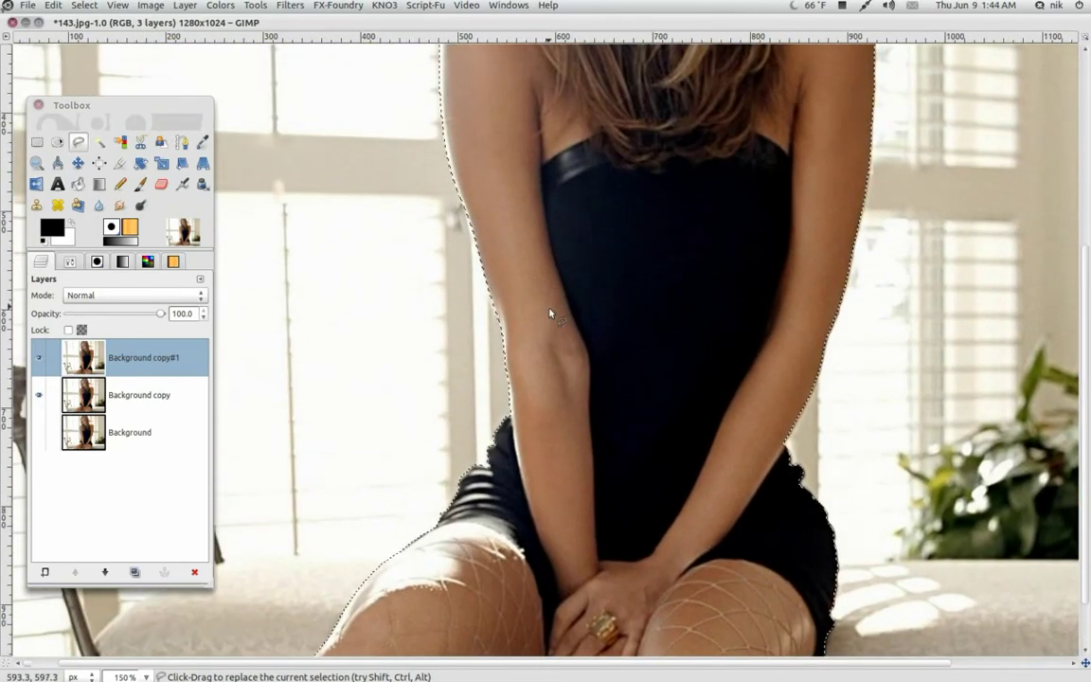
scroll(527, 403, down, 3)
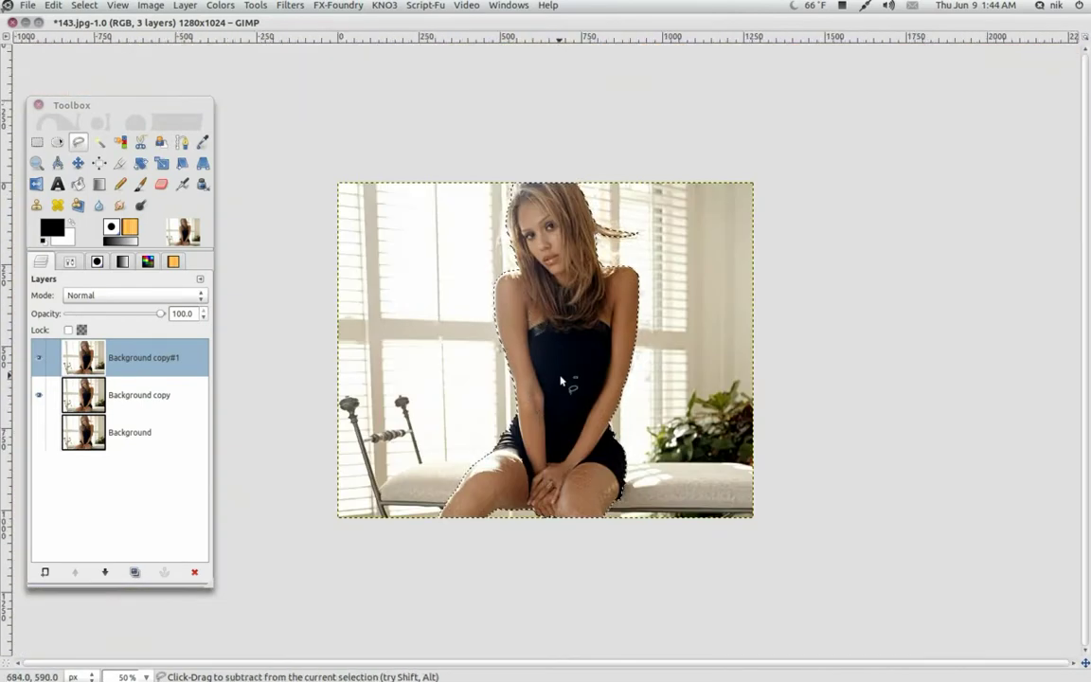
scroll(530, 407, up, 2)
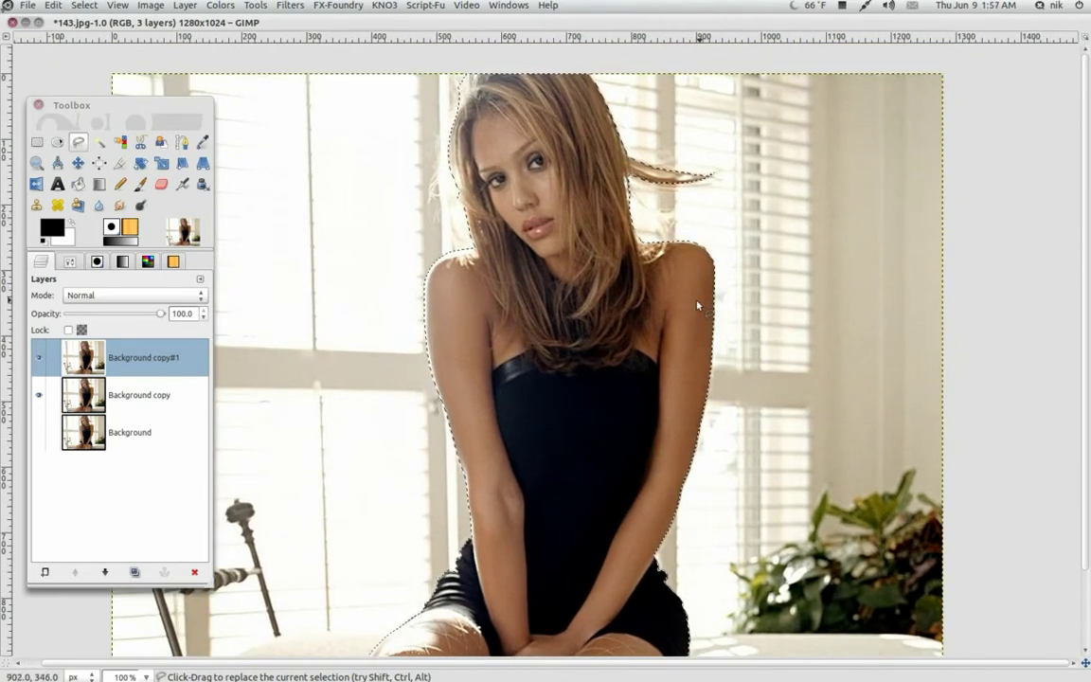
Step: Invert the selection to target the background and open the Motion Blur filter
click(84, 5)
click(101, 51)
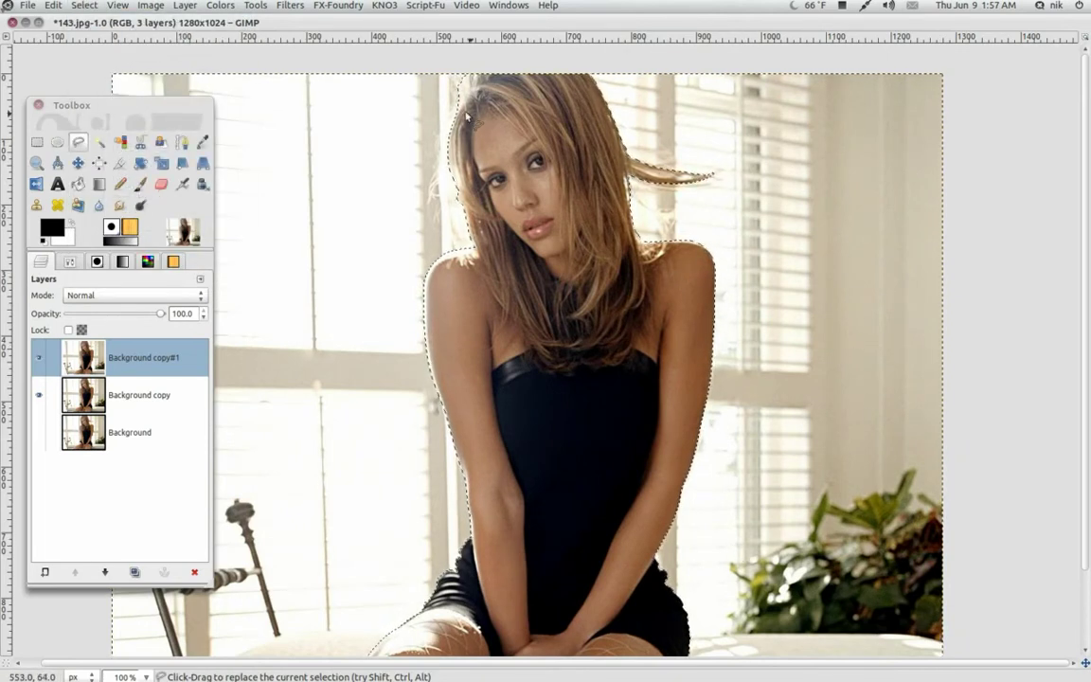
click(290, 5)
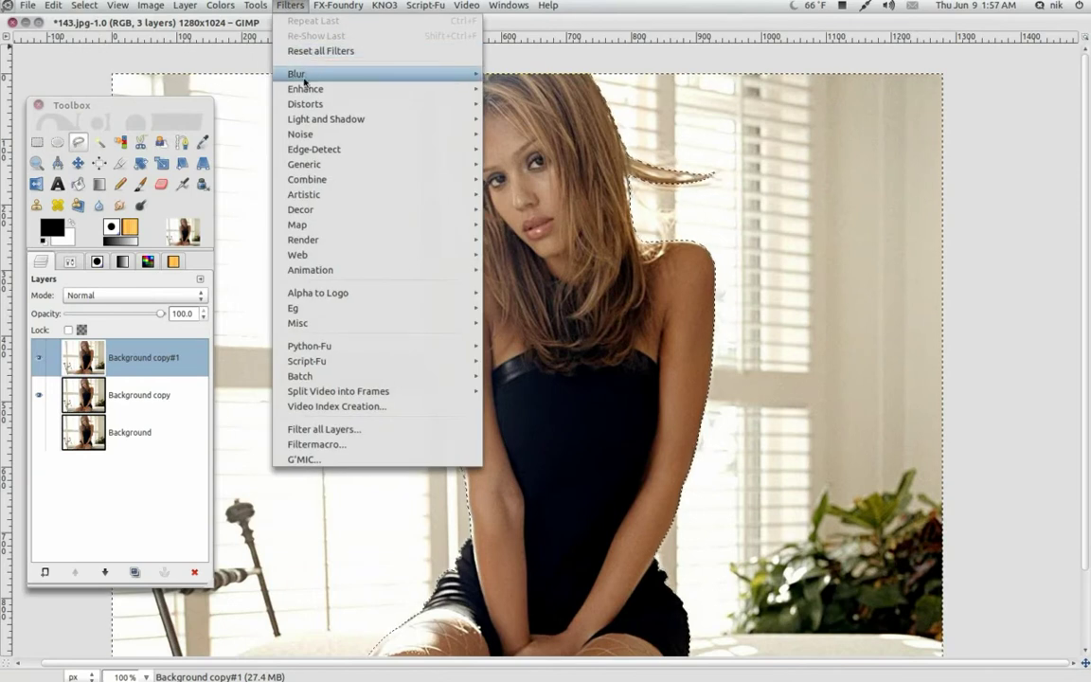
mouse_move(296, 74)
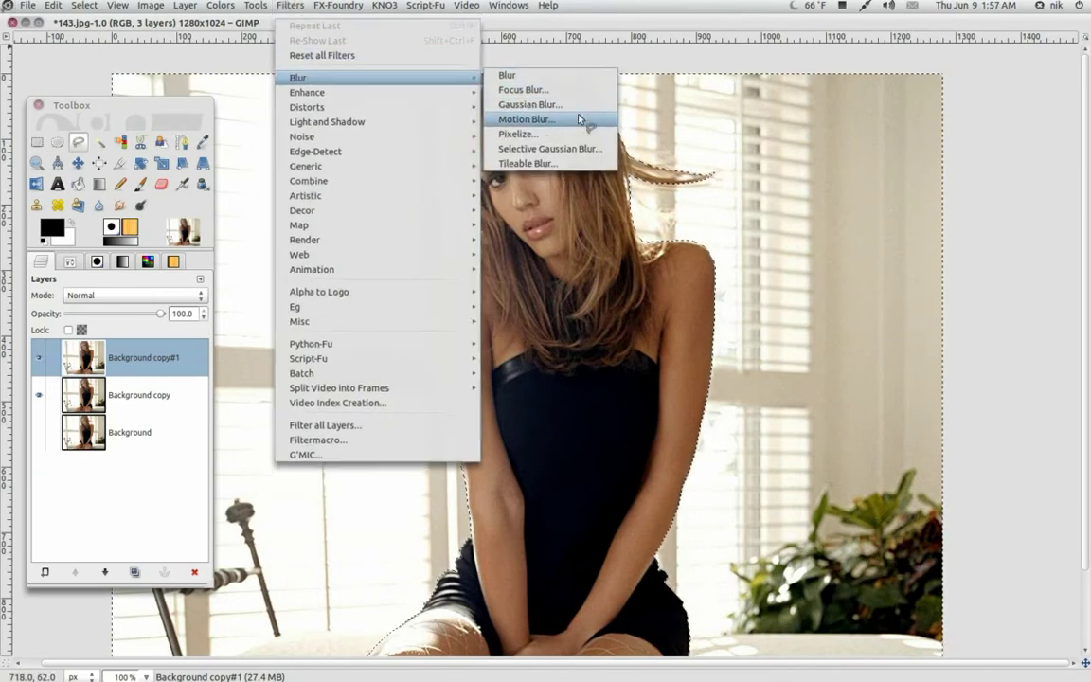
click(578, 118)
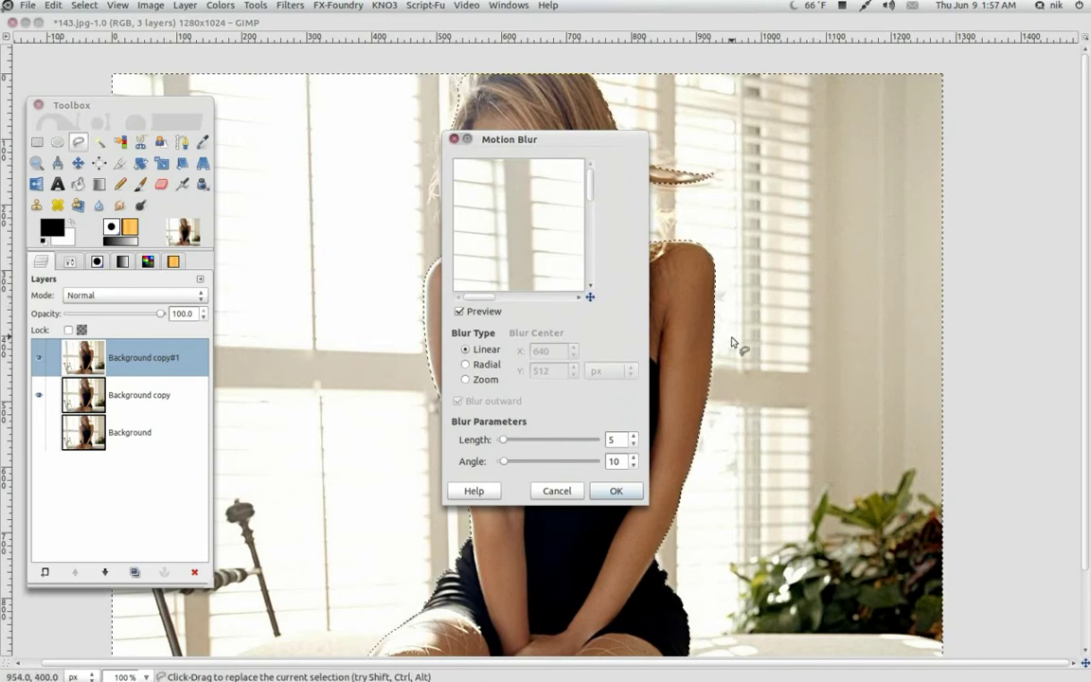
Step: Apply Motion Blur to the background with blur type Zoom, Blur outward disabled and a length of 14
click(467, 381)
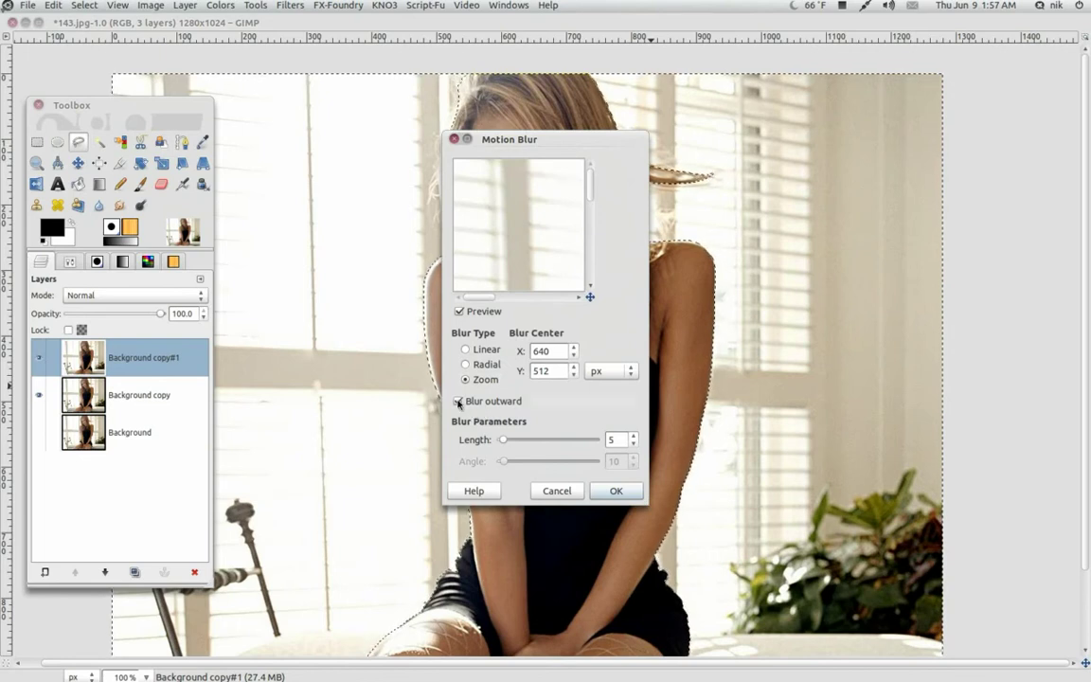
click(632, 438)
click(633, 438)
click(633, 438)
click(633, 438)
click(633, 437)
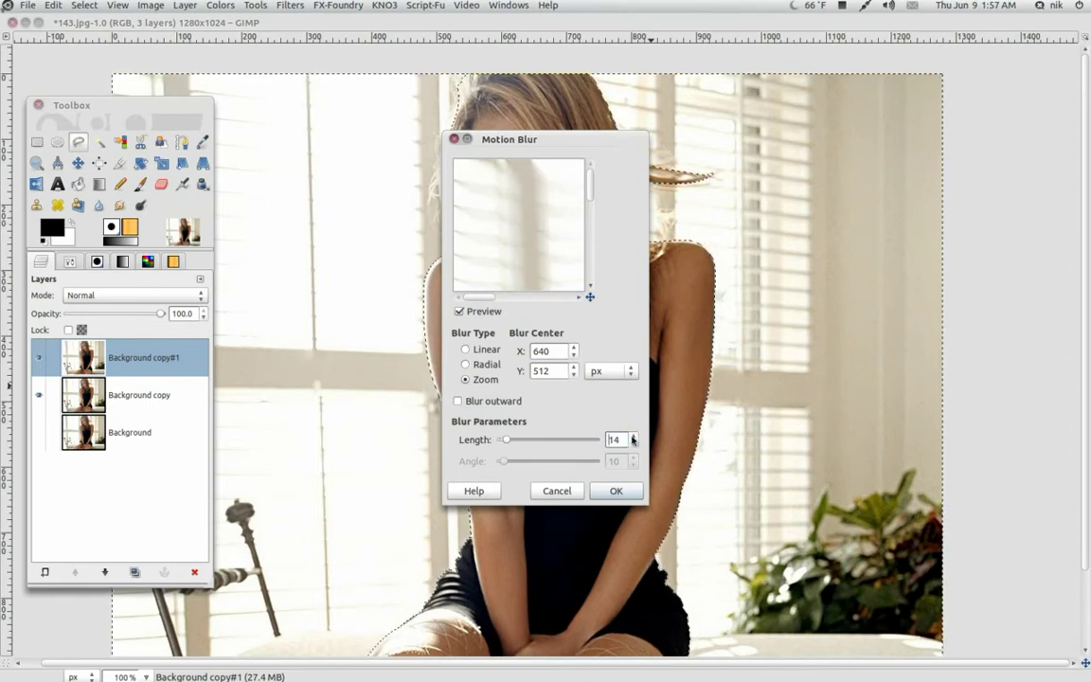
click(616, 491)
Step: Deselect everything in the blurred photo
key(minus)
key(minus)
key(minus)
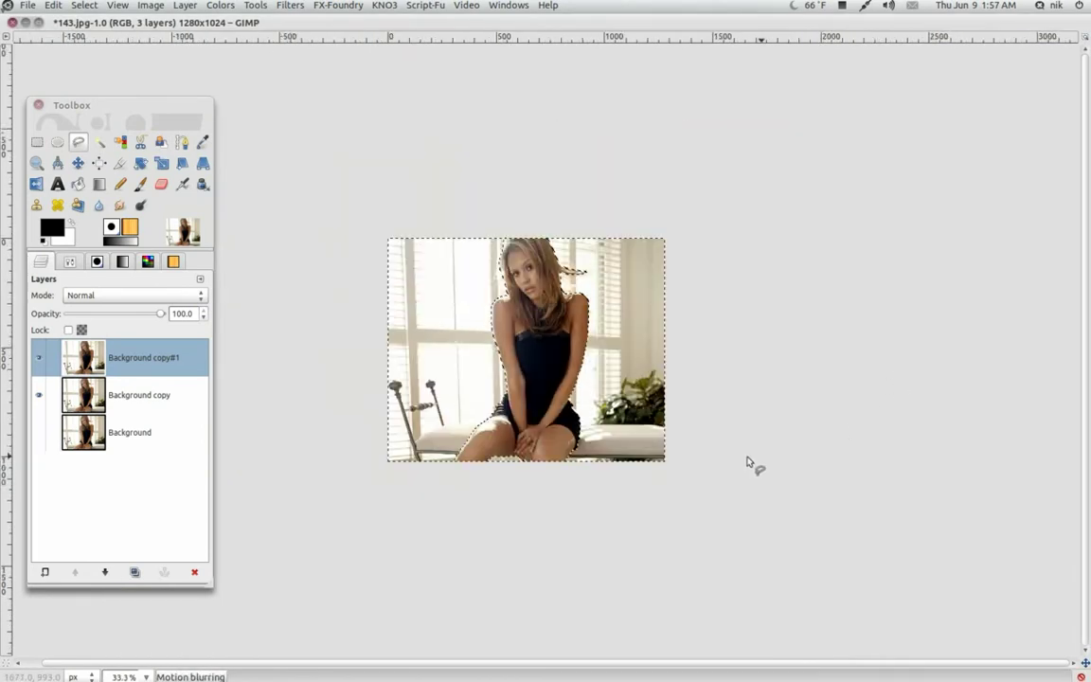
key(plus)
key(plus)
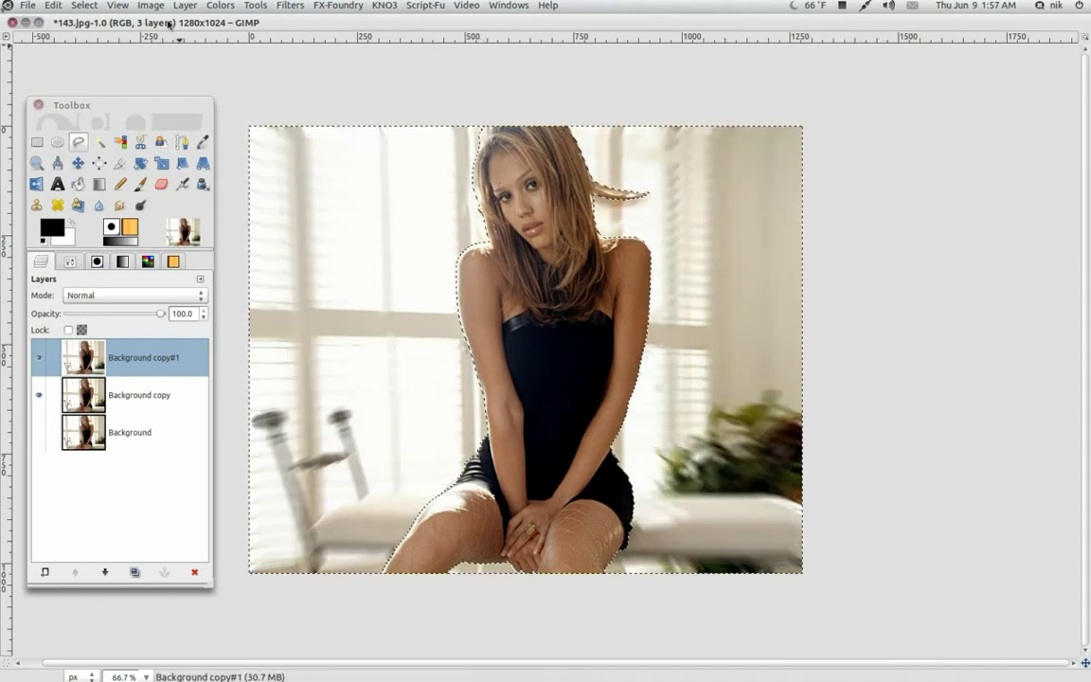
click(84, 5)
click(91, 36)
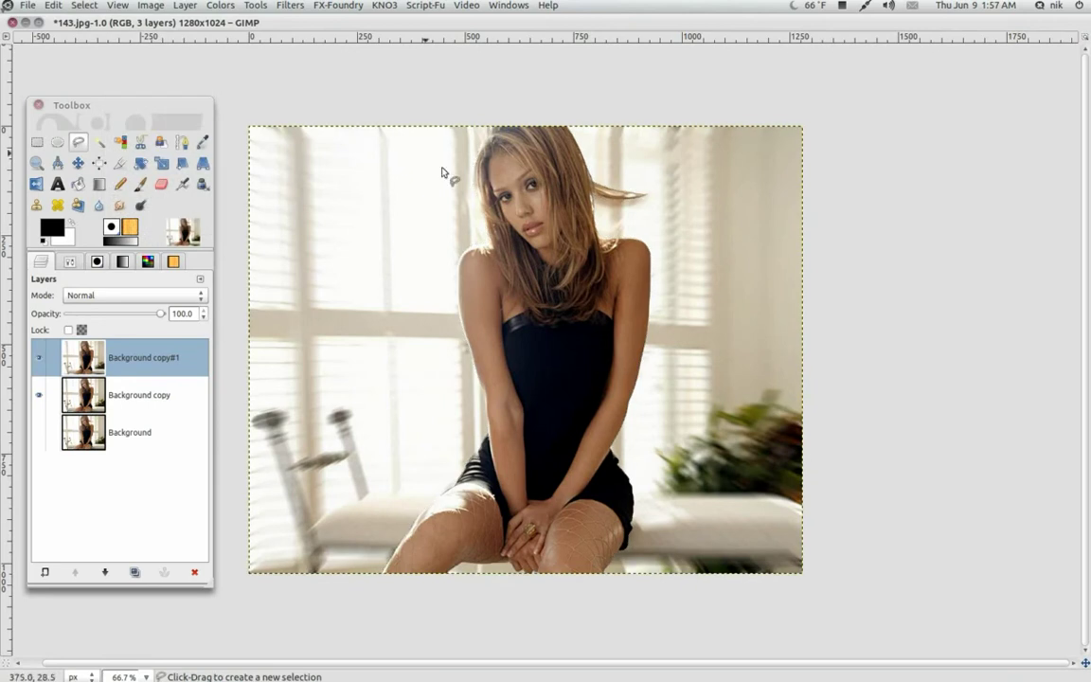
Step: Inspect the transition between the blurred background and the woman, particularly around the loose strand of hair
ctrl+scroll(630, 393, up, 1)
ctrl+scroll(630, 393, down, 2)
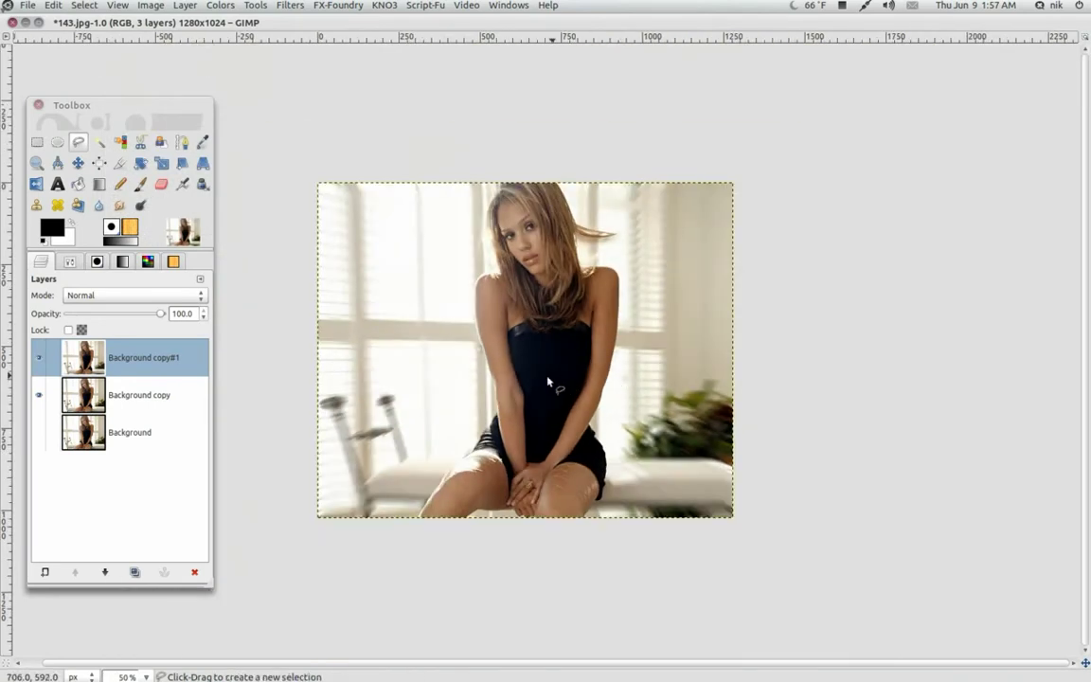
ctrl+scroll(623, 348, up, 2)
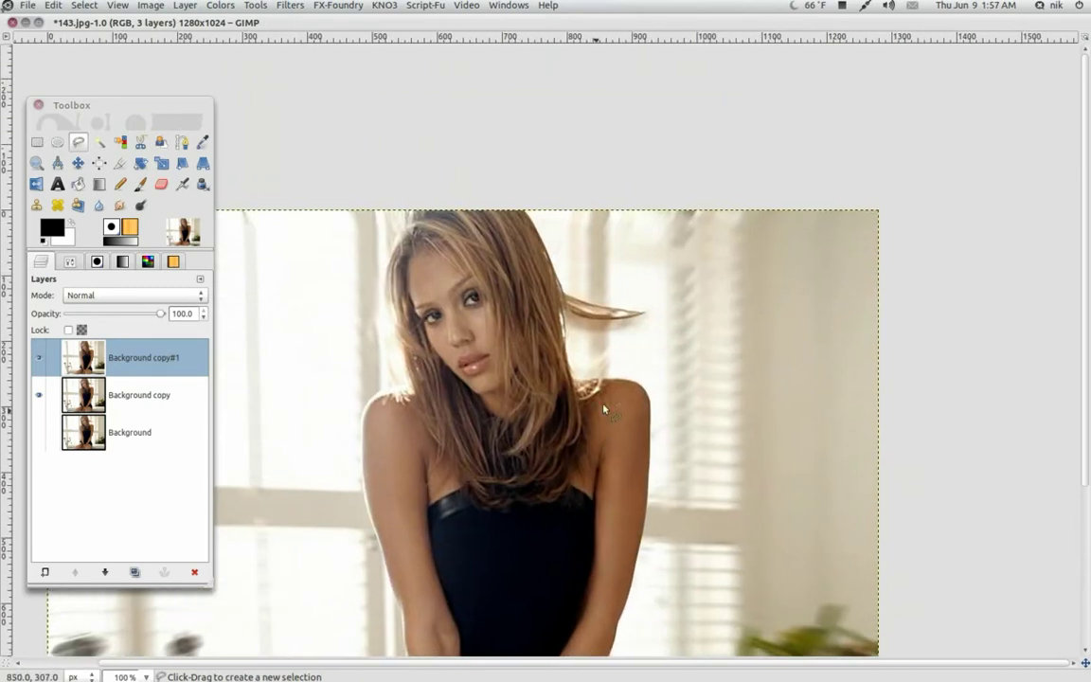
ctrl+scroll(632, 343, up, 3)
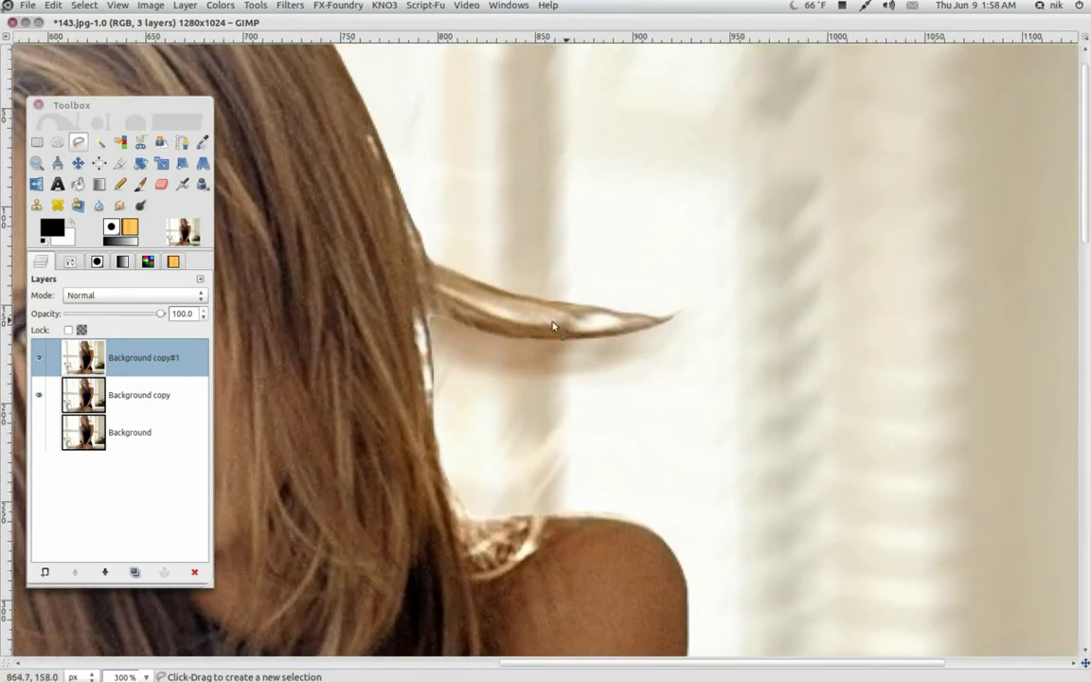
ctrl+scroll(609, 438, down, 4)
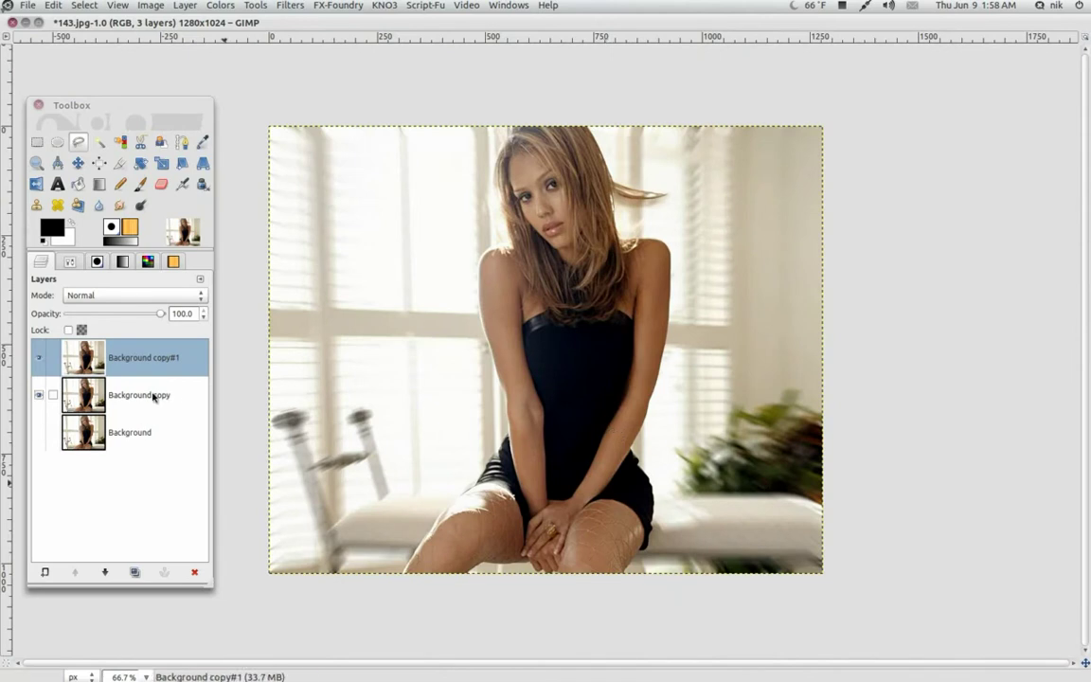
Step: Hide the Background copy#1 layer and apply a Zoom Motion Blur with length 15 to the Background copy layer
click(155, 397)
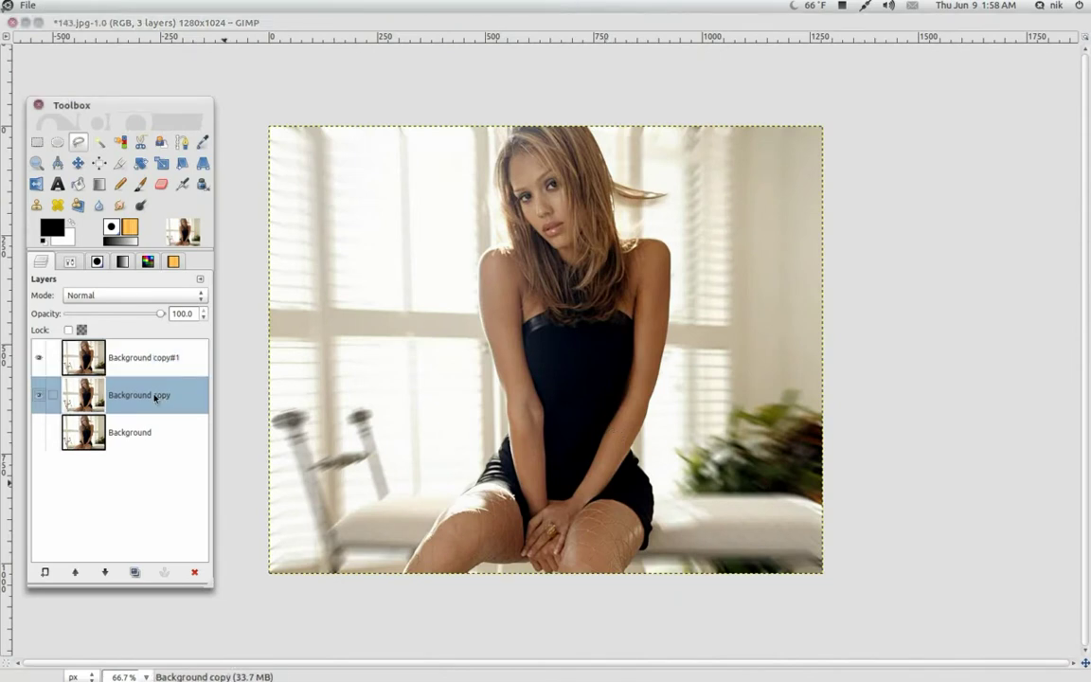
click(38, 358)
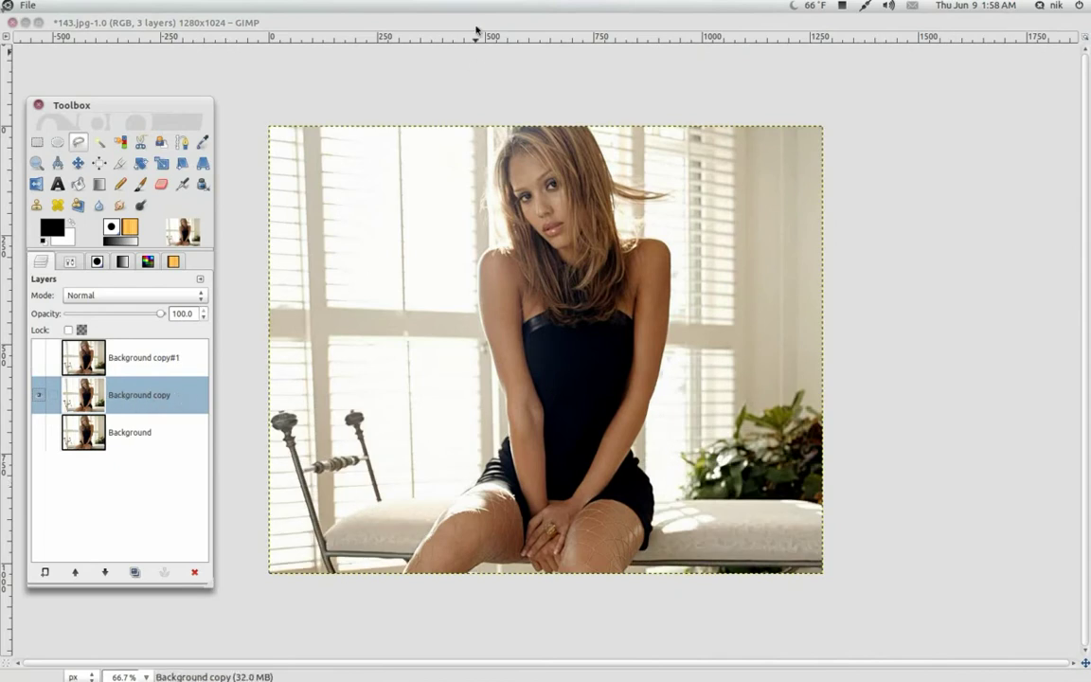
click(291, 7)
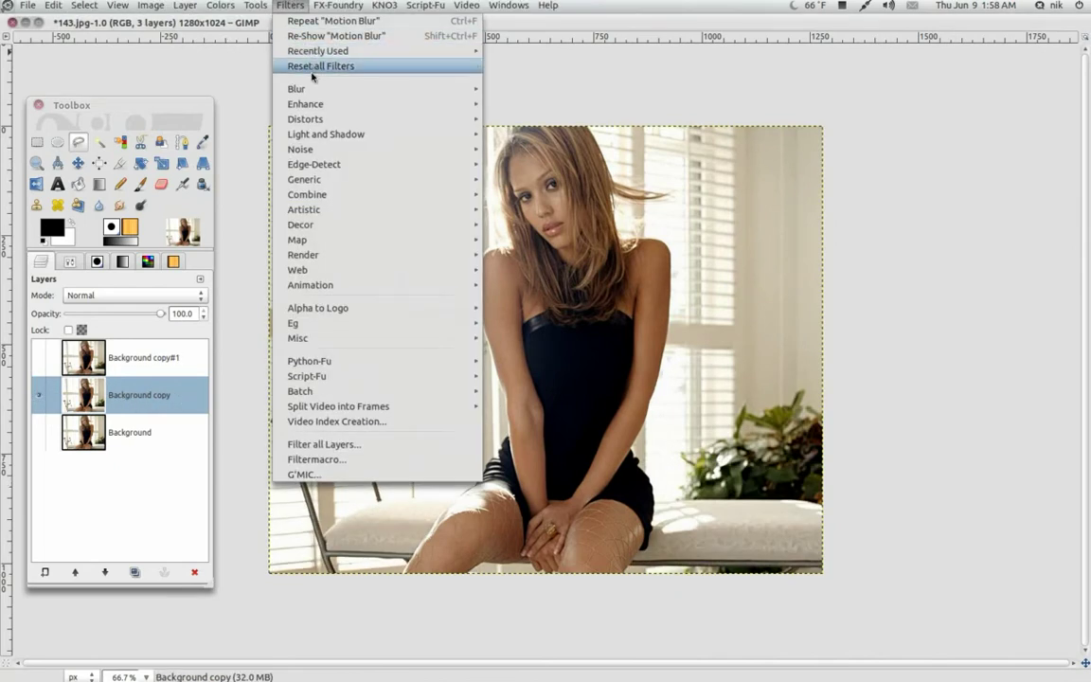
mouse_move(313, 89)
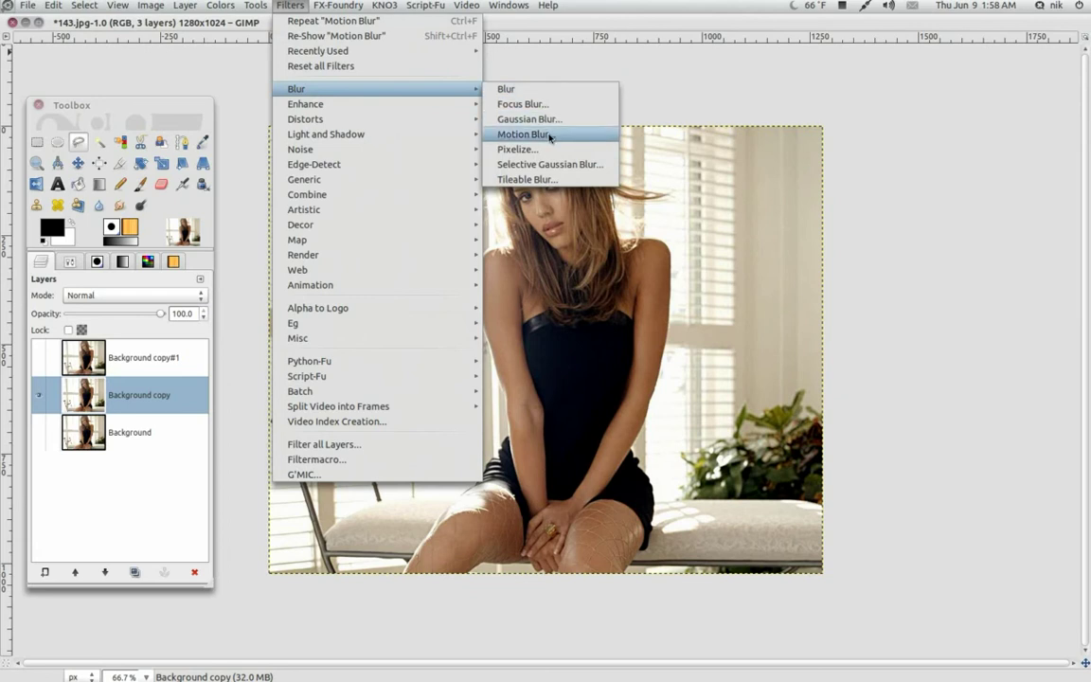
click(555, 136)
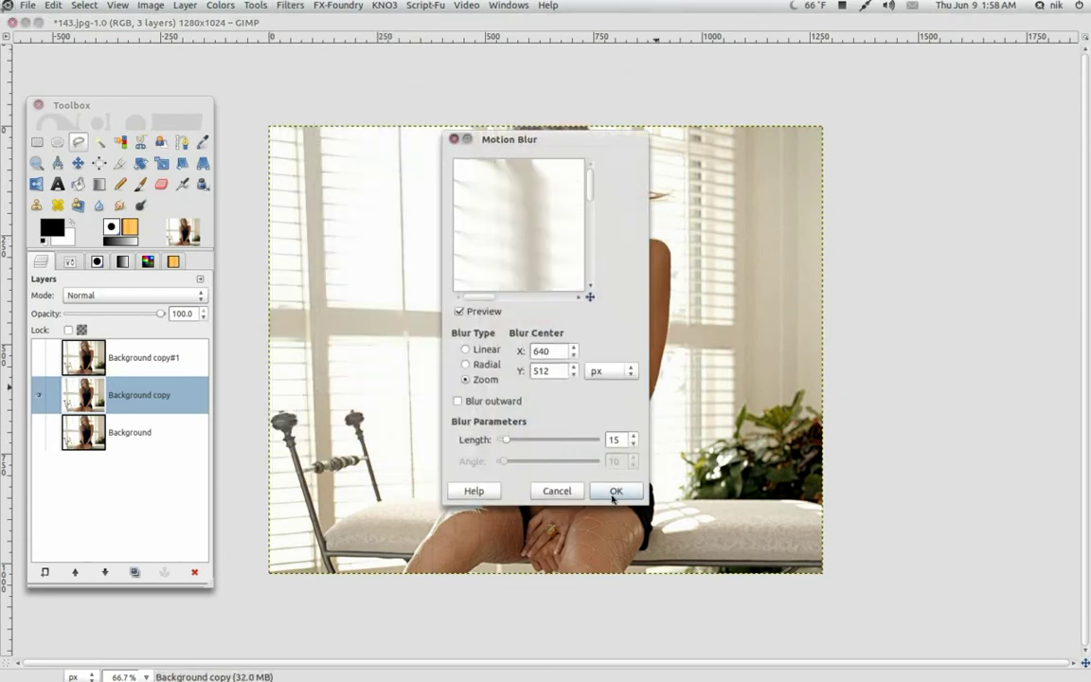
click(615, 492)
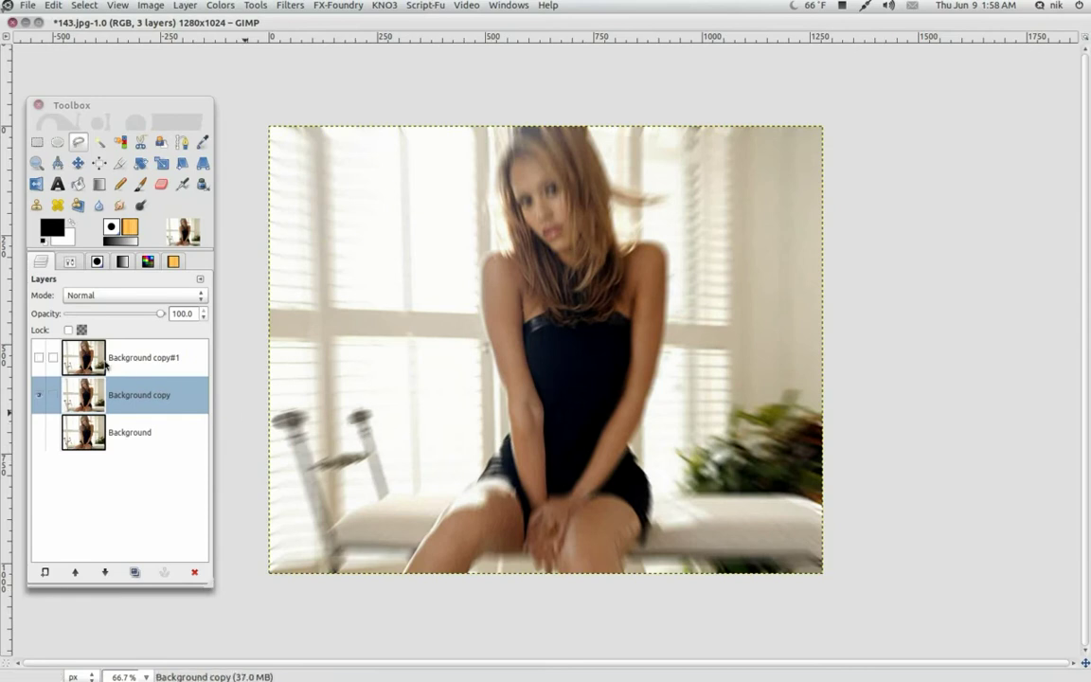
Step: Try to erase the loose hair strand on the Background copy#1 and Background copy layers, then undo the erasing
click(147, 358)
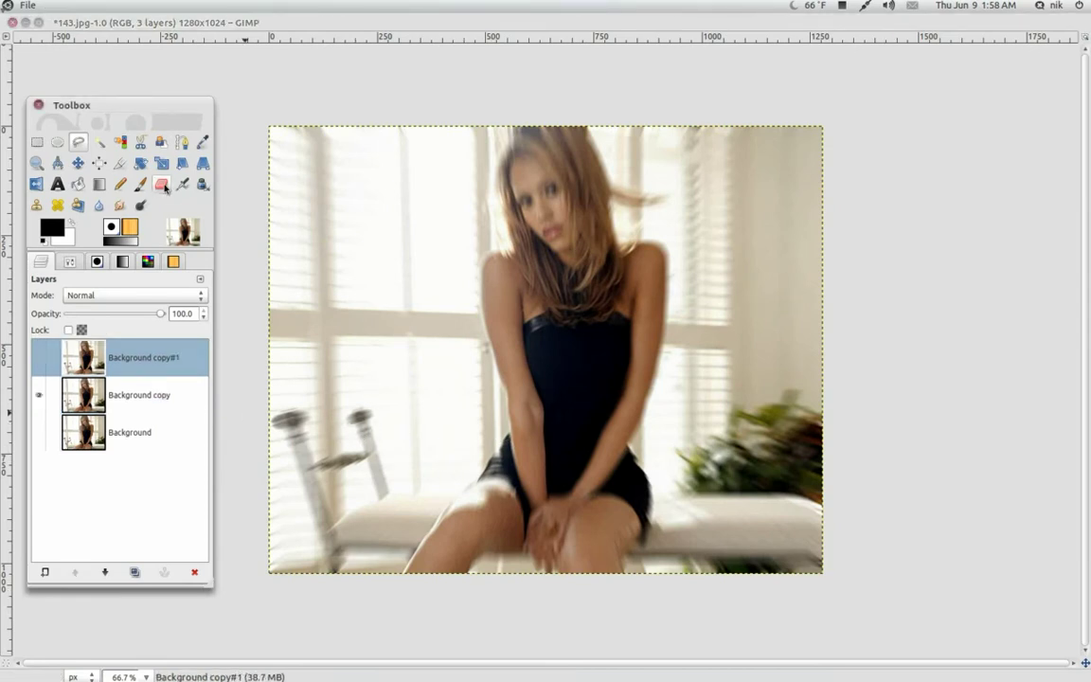
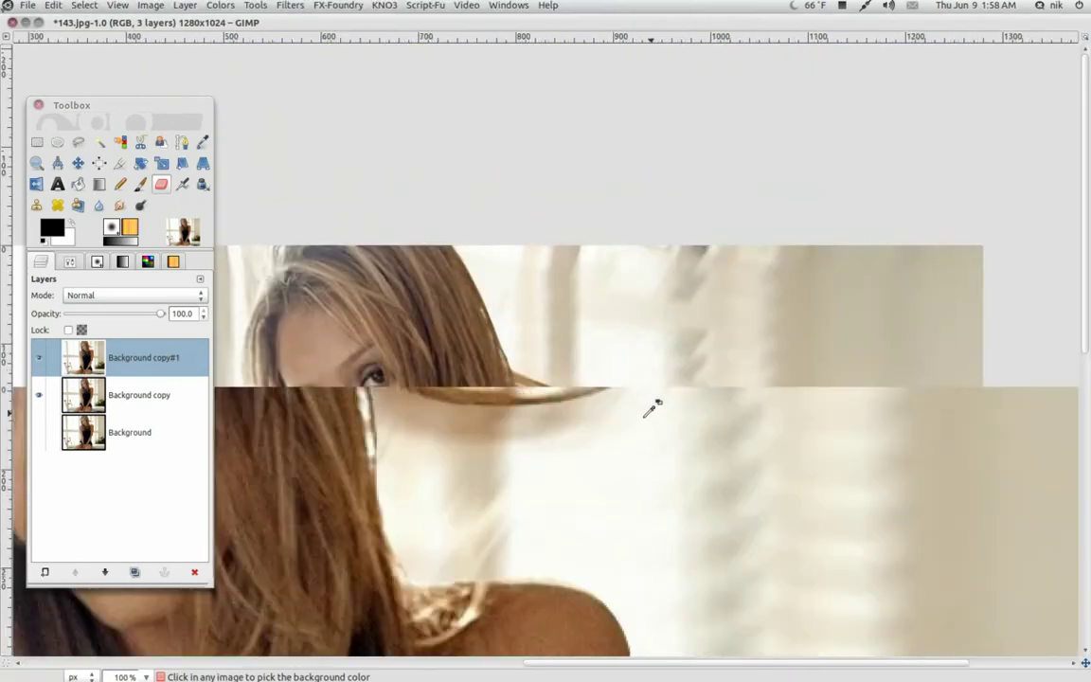
ctrl+scroll(652, 409, up, 3)
mouse_move(597, 414)
mouse_down()
mouse_move(541, 405)
mouse_move(597, 390)
mouse_move(487, 405)
mouse_move(463, 373)
mouse_move(499, 383)
mouse_move(615, 376)
mouse_move(567, 406)
mouse_move(492, 355)
mouse_up()
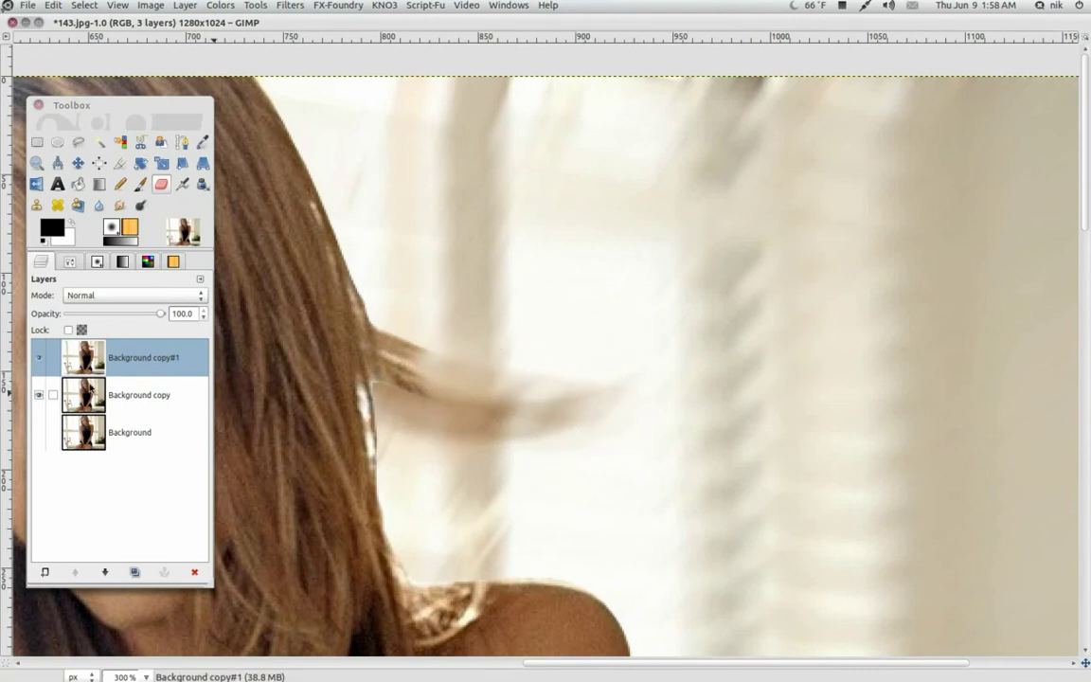
click(135, 398)
mouse_move(511, 418)
mouse_down()
mouse_move(444, 432)
mouse_move(477, 417)
mouse_move(582, 419)
mouse_move(617, 437)
mouse_up()
key(ctrl+z)
key(ctrl+z)
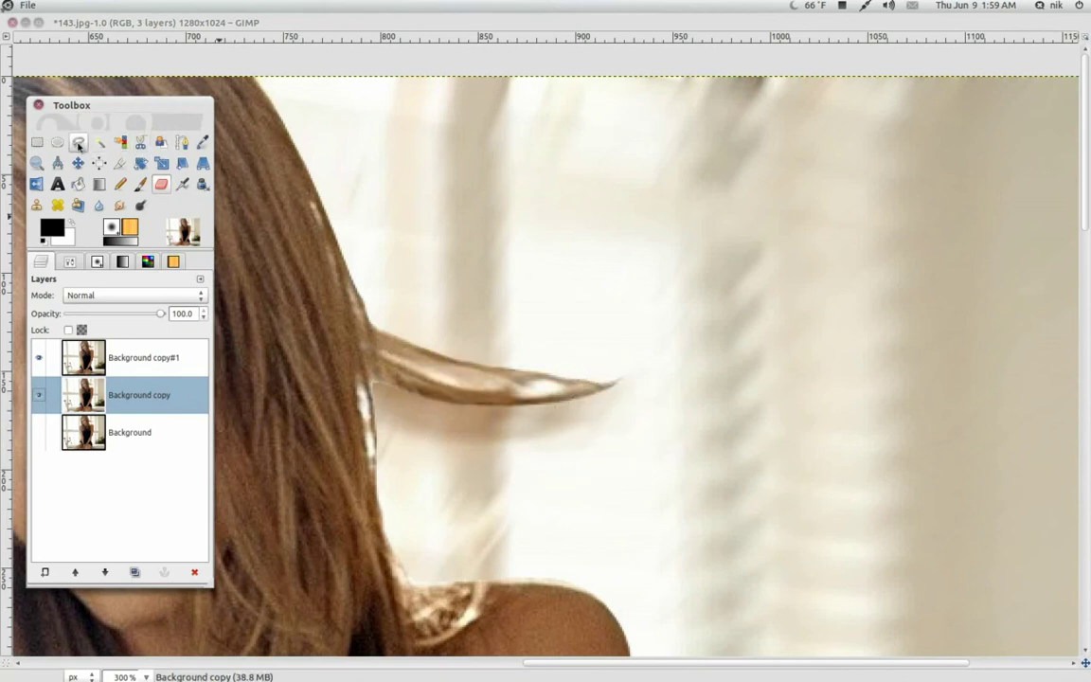
Step: Trace a closed Free Select selection around the loose hair strand, following the edge of the woman's hair
click(363, 303)
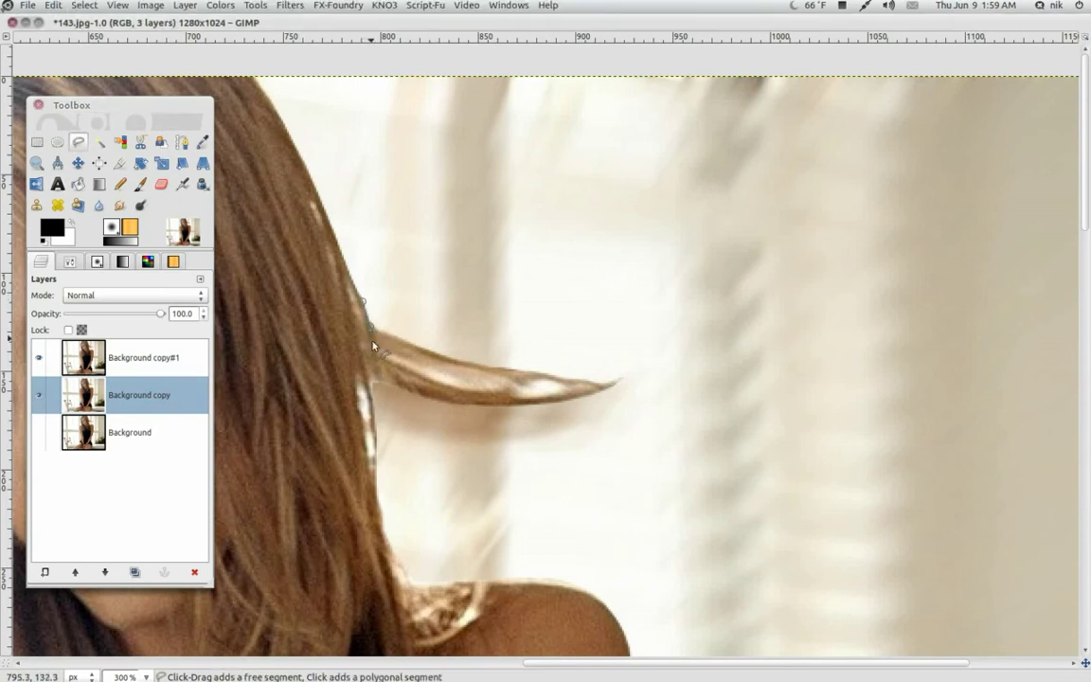
click(375, 380)
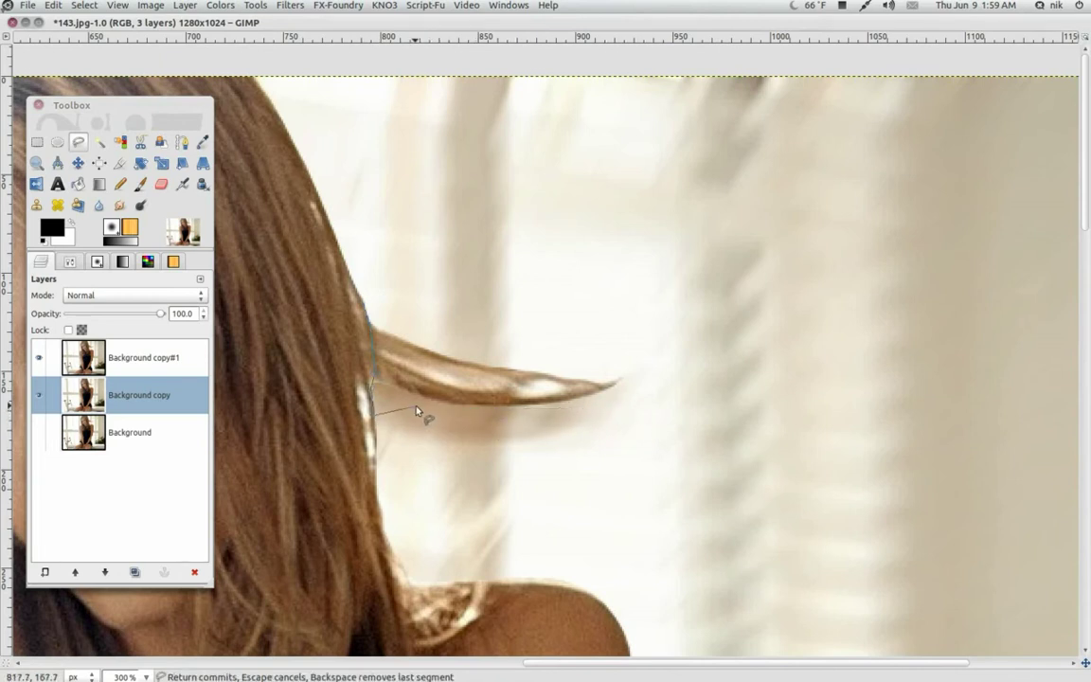
mouse_move(552, 414)
mouse_down()
mouse_move(633, 390)
mouse_move(630, 380)
mouse_move(499, 364)
mouse_move(386, 326)
mouse_up()
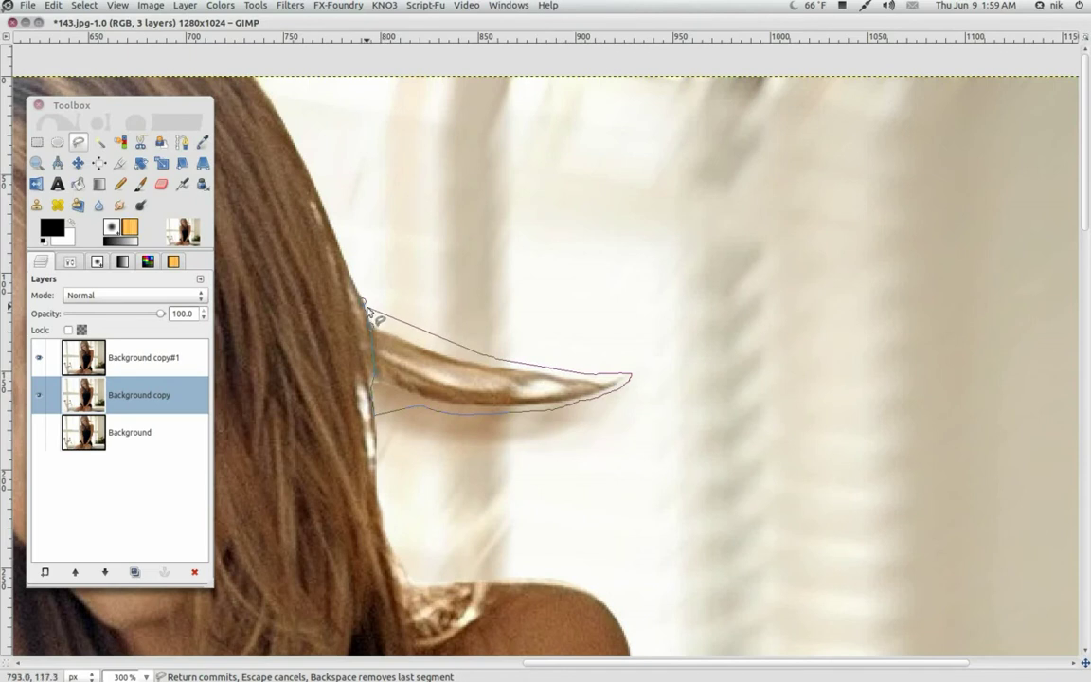
click(366, 306)
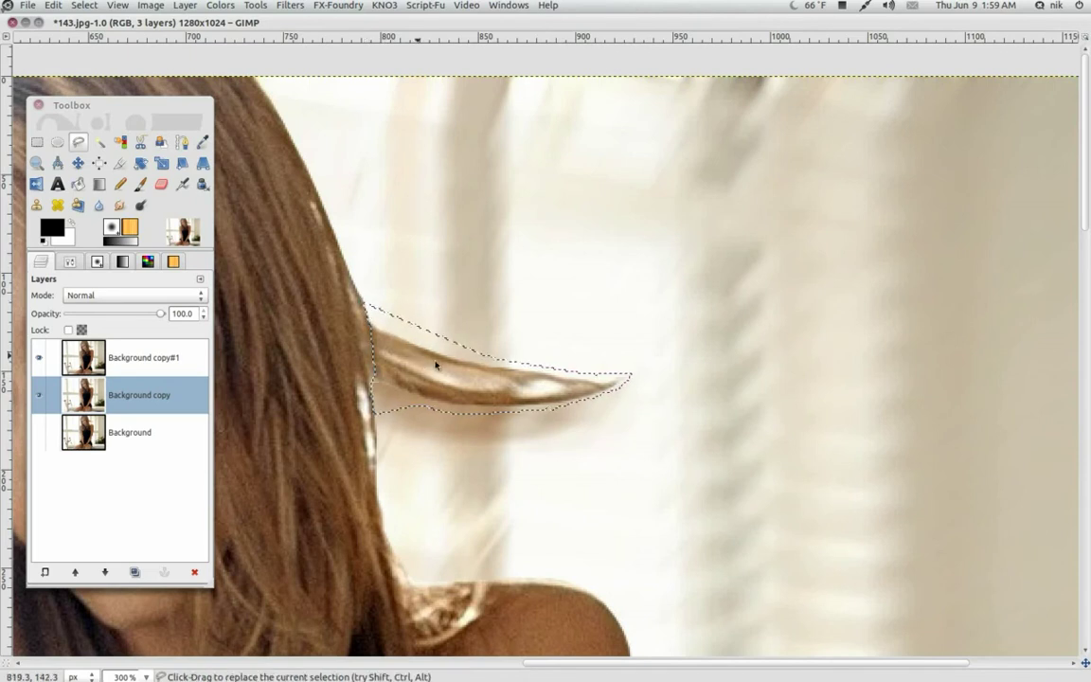
Step: Try to cut the selected hair strand from the Background copy layer
right_click(436, 366)
mouse_move(464, 392)
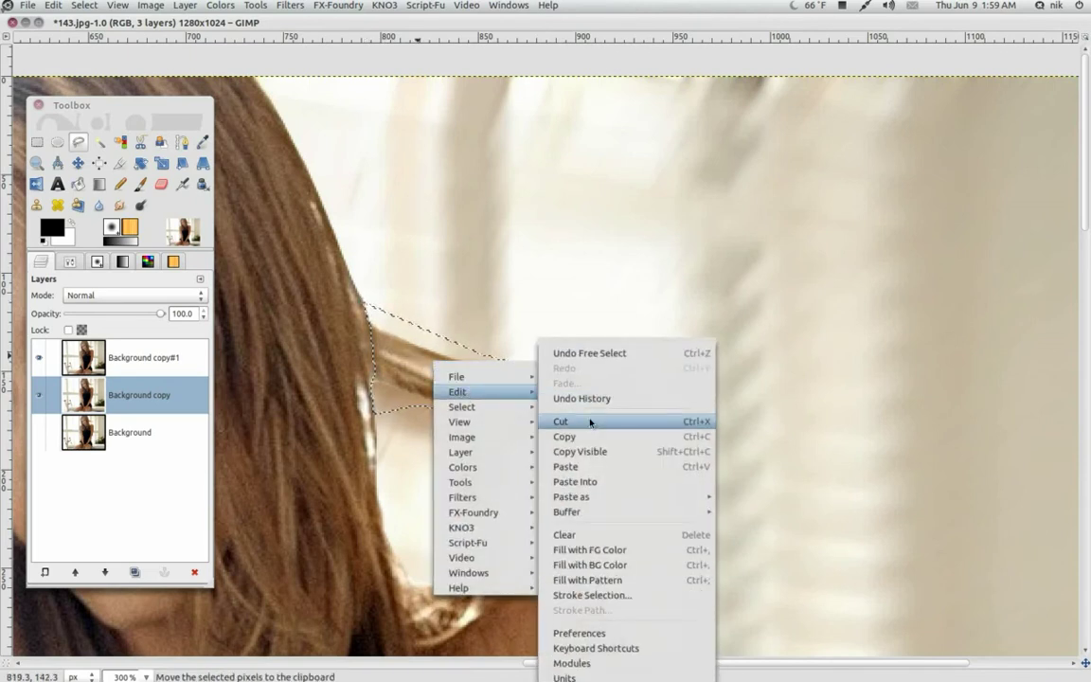
click(583, 419)
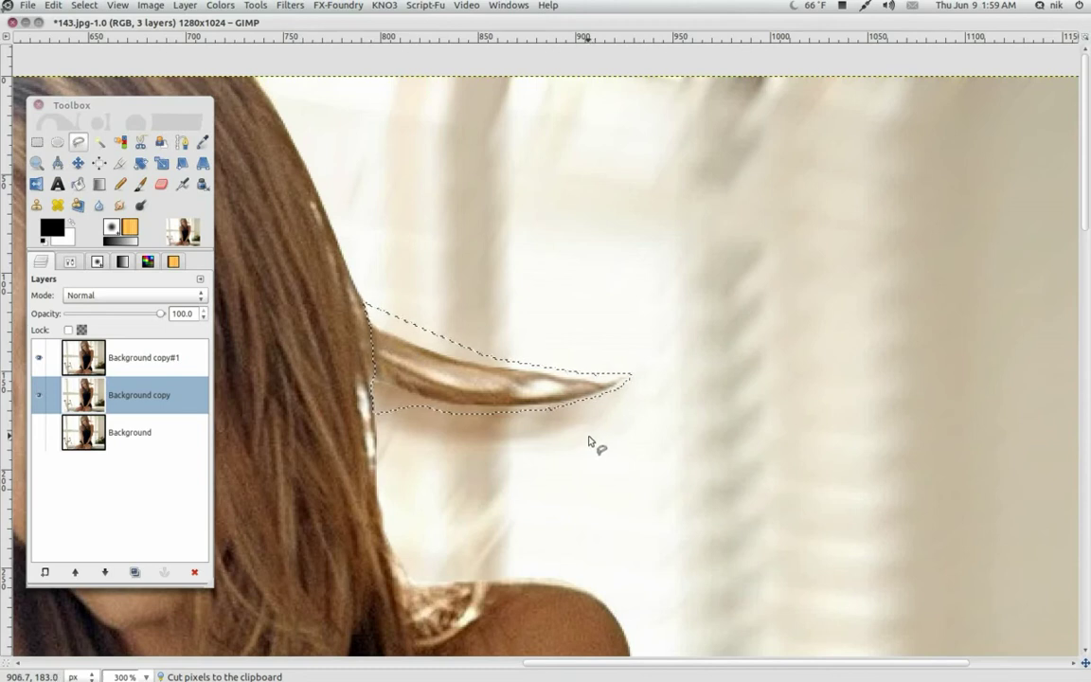
Step: Cut the selected hair strand out of the Background copy#1 layer and deselect everything
click(152, 360)
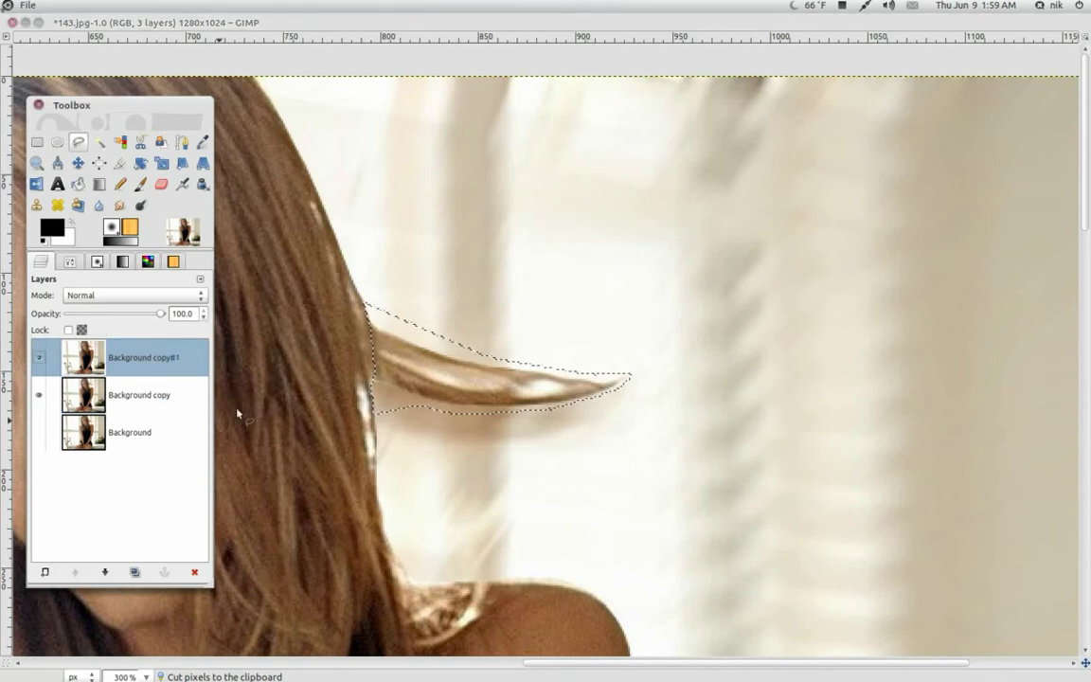
right_click(495, 384)
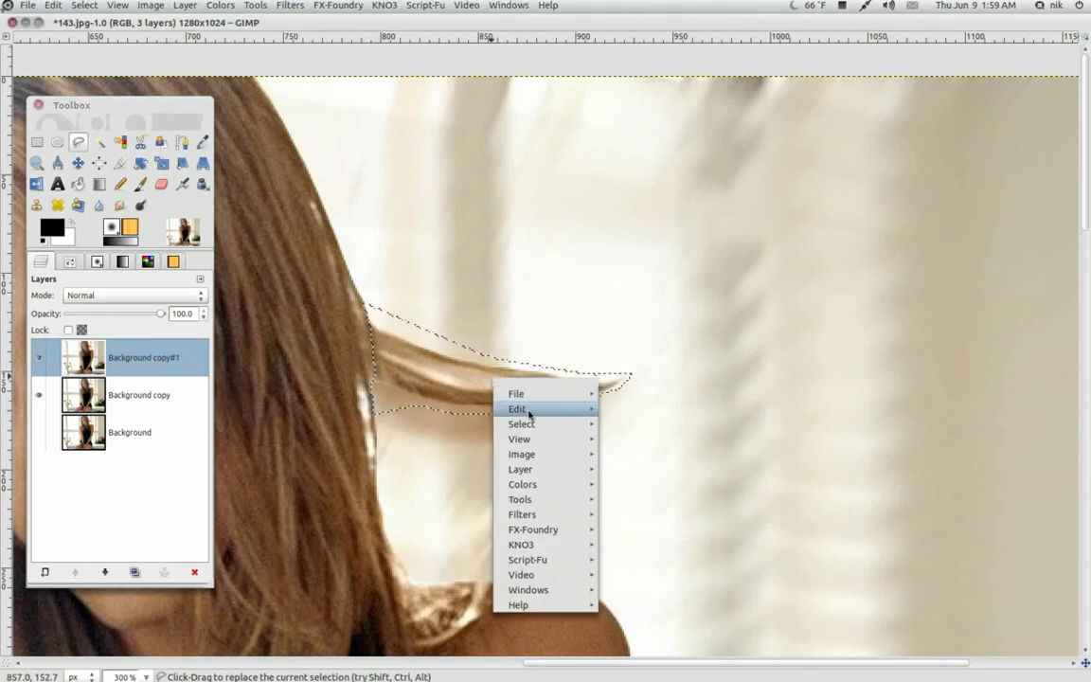
mouse_move(568, 410)
click(651, 423)
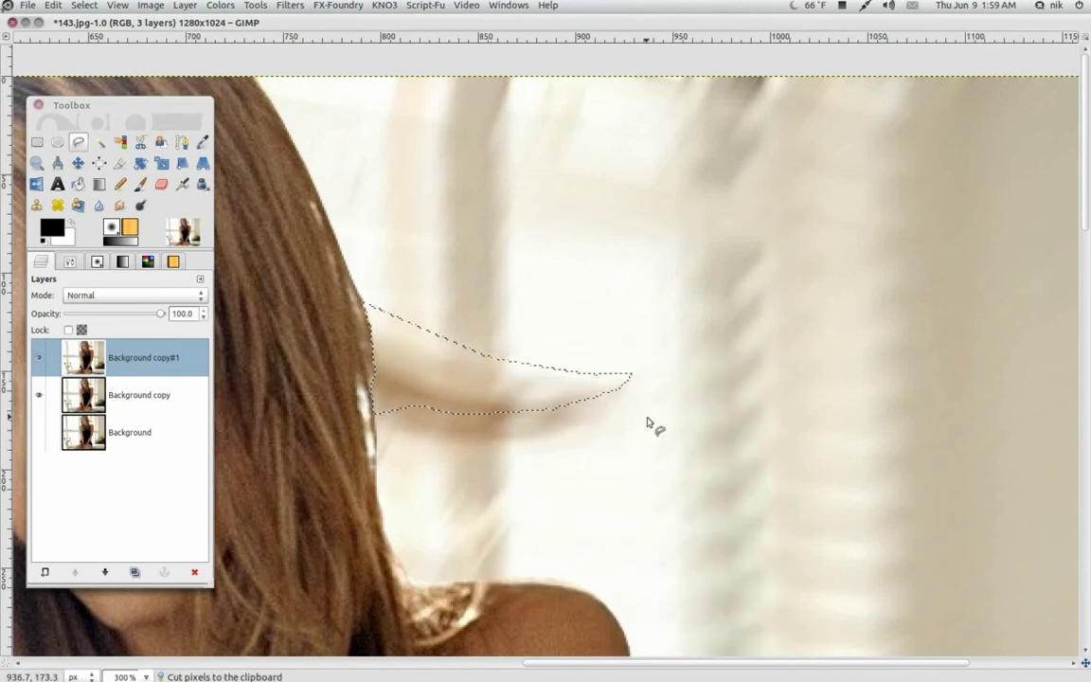
click(84, 5)
click(94, 36)
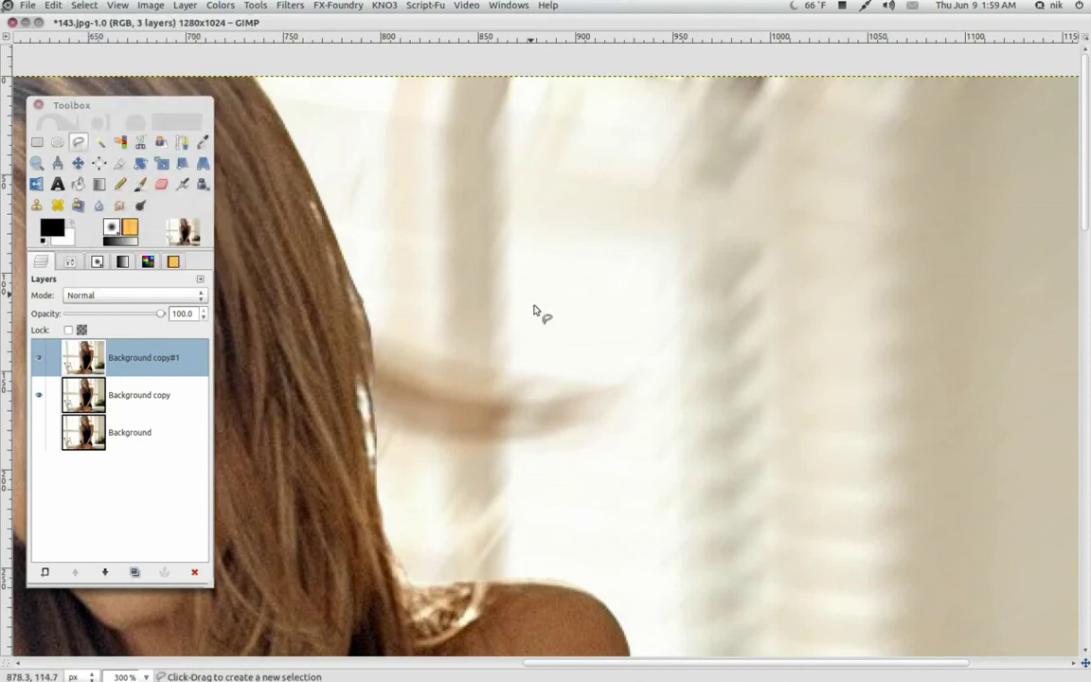
Step: Examine the area around the removed hair strand up close and the overall photo, with the Eraser ready
scroll(555, 366, down, 1)
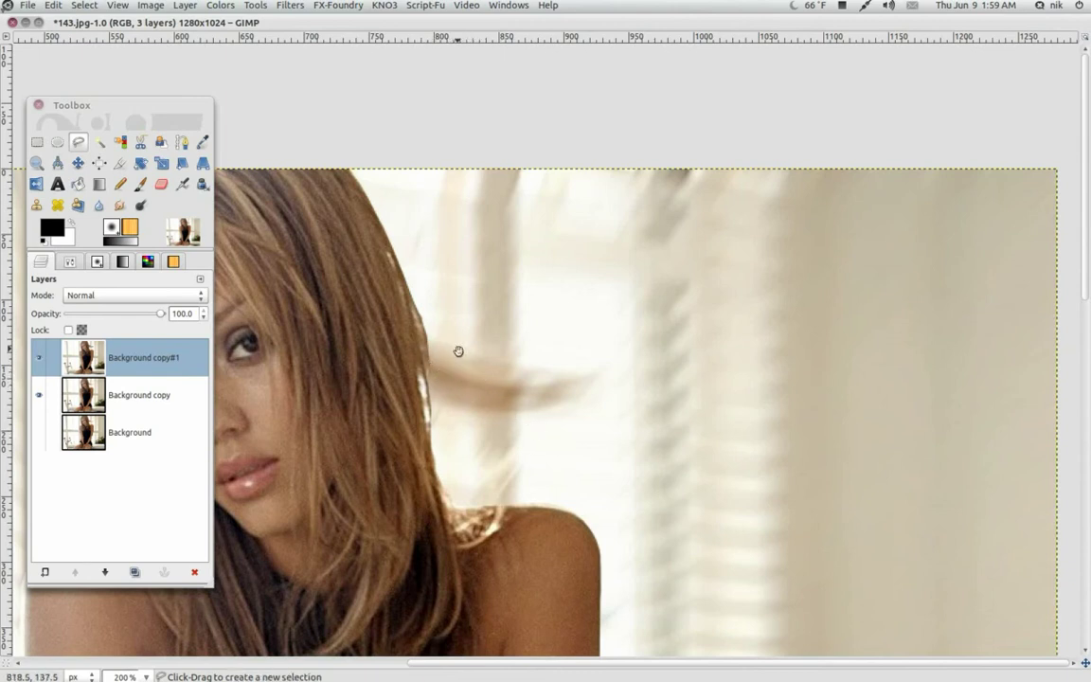
scroll(474, 388, up, 2)
scroll(481, 409, up, 2)
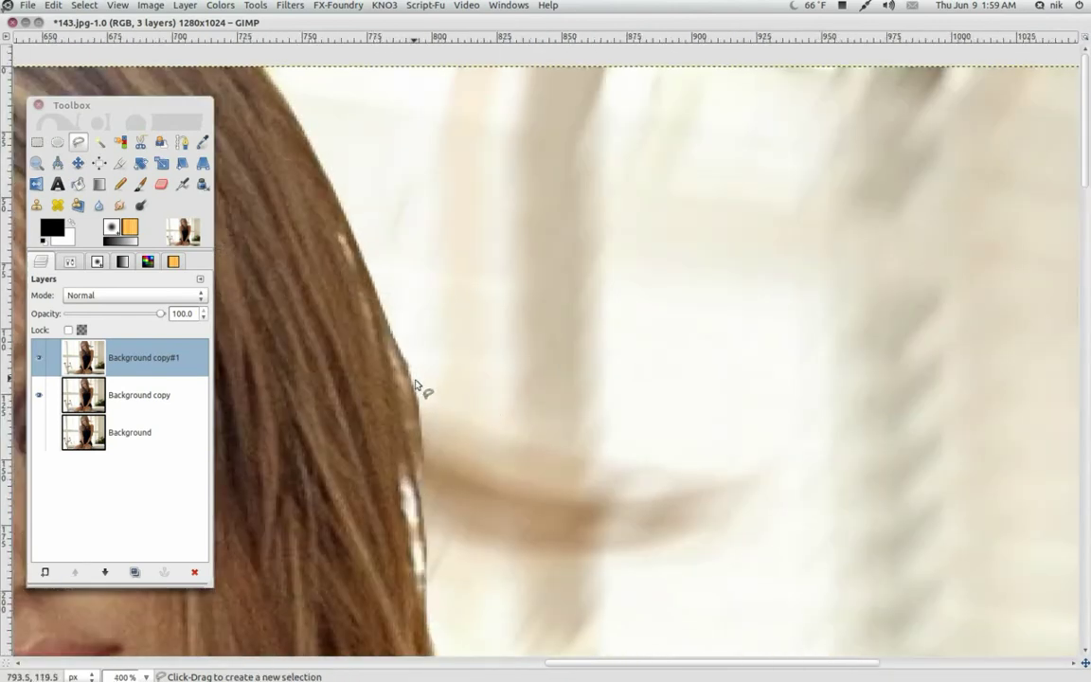
click(161, 185)
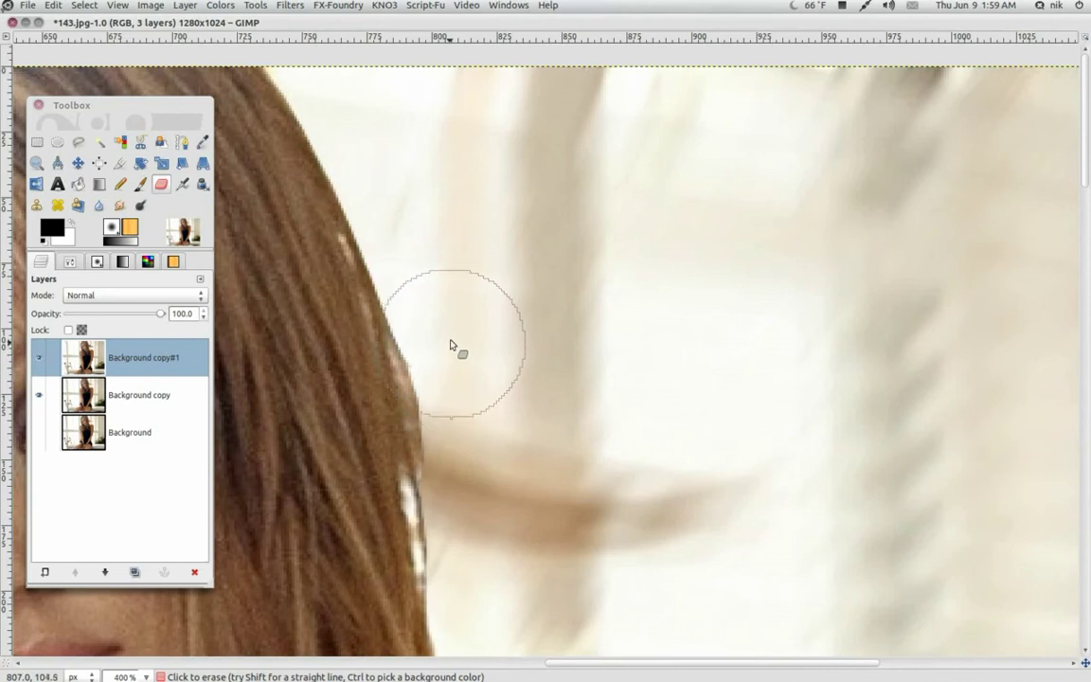
key(ctrl)
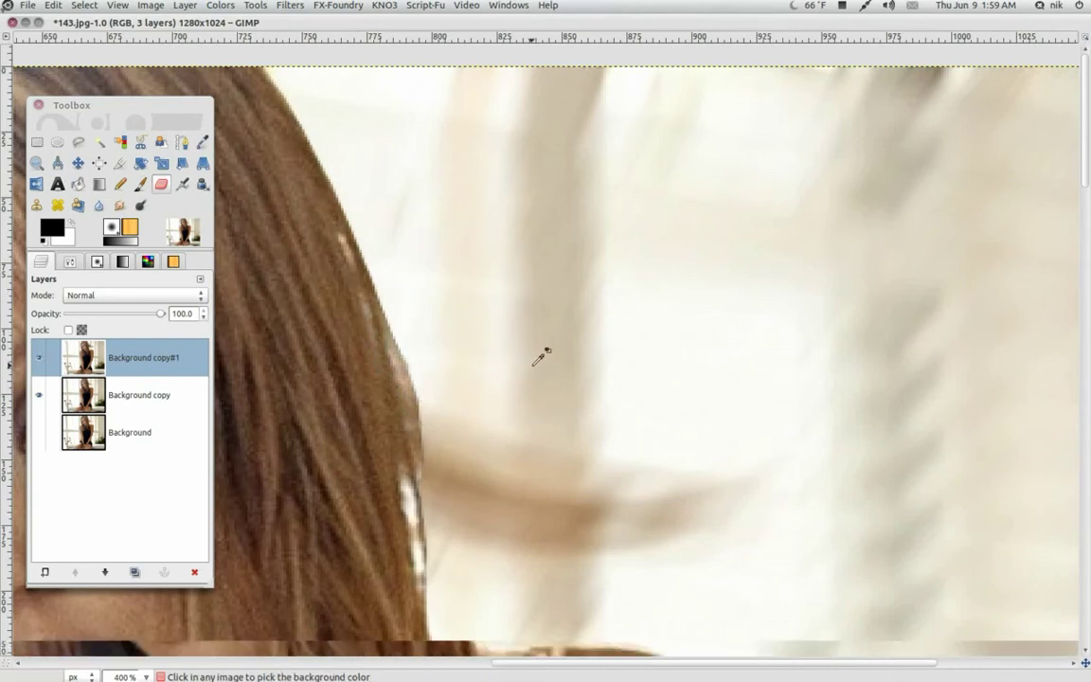
scroll(540, 357, down, 5)
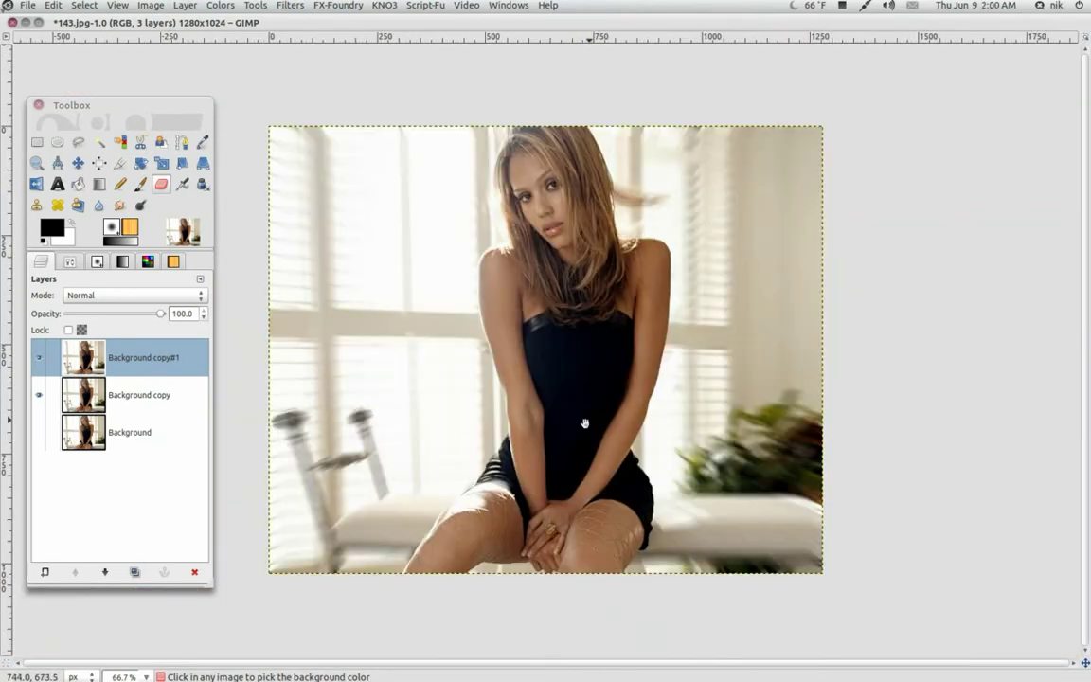
drag(584, 423, 481, 466)
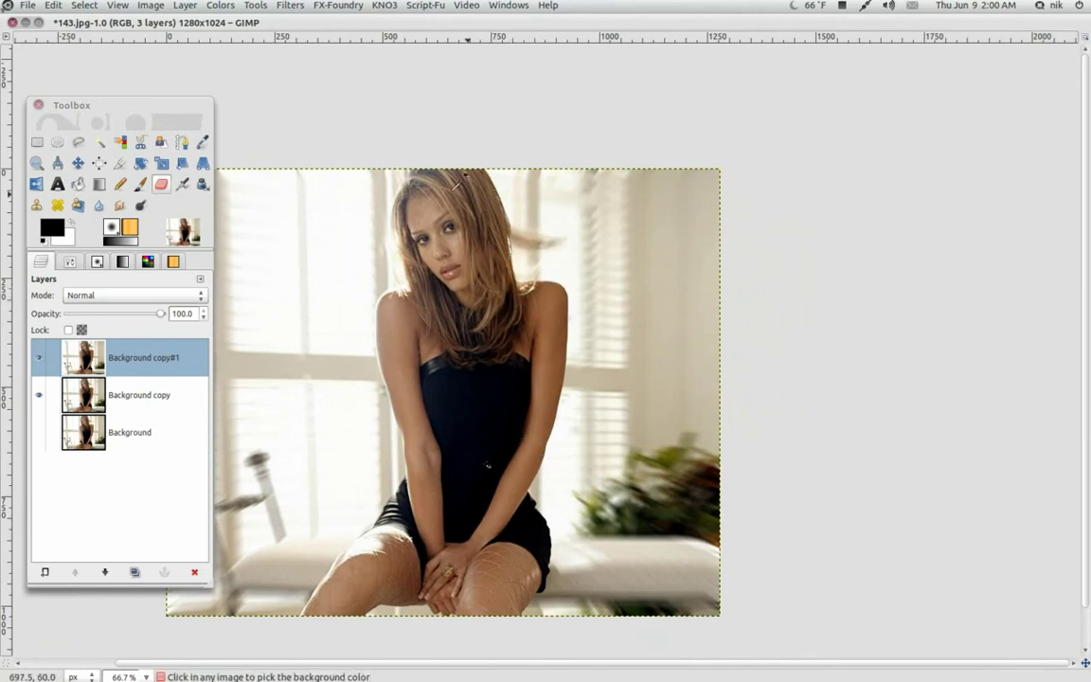
drag(454, 305, 461, 269)
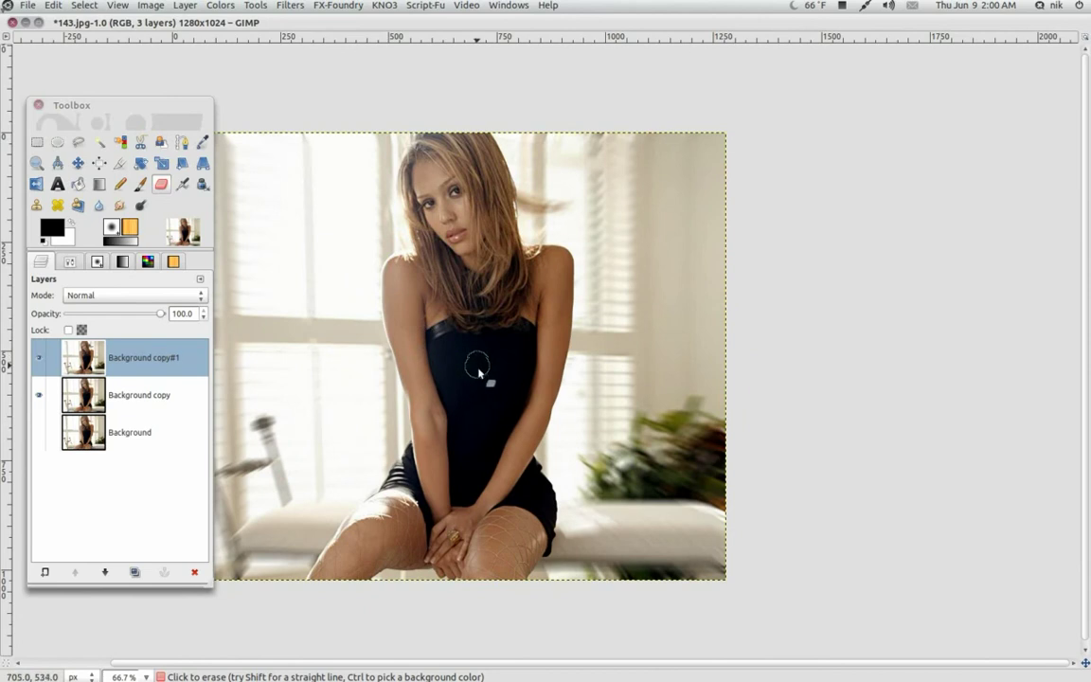
mouse_move(628, 303)
mouse_down()
mouse_move(692, 288)
mouse_move(720, 320)
mouse_up()
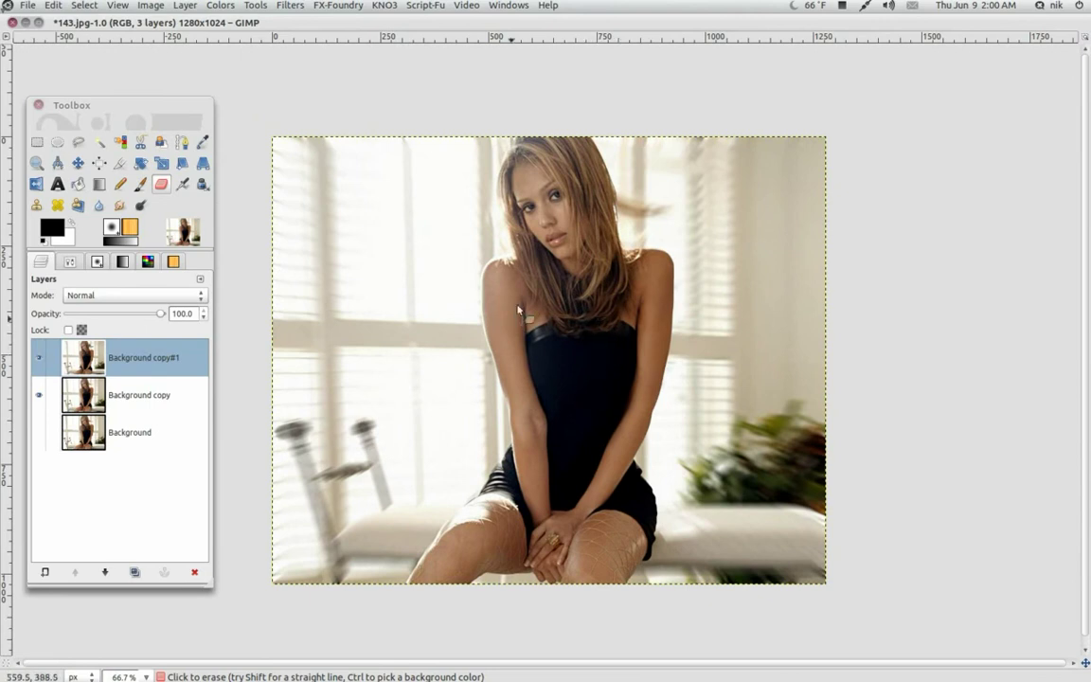
Step: Add a transparent 1280 x 1024 px layer and set the Blend tool to a reversed gradient with Radial shape
click(45, 572)
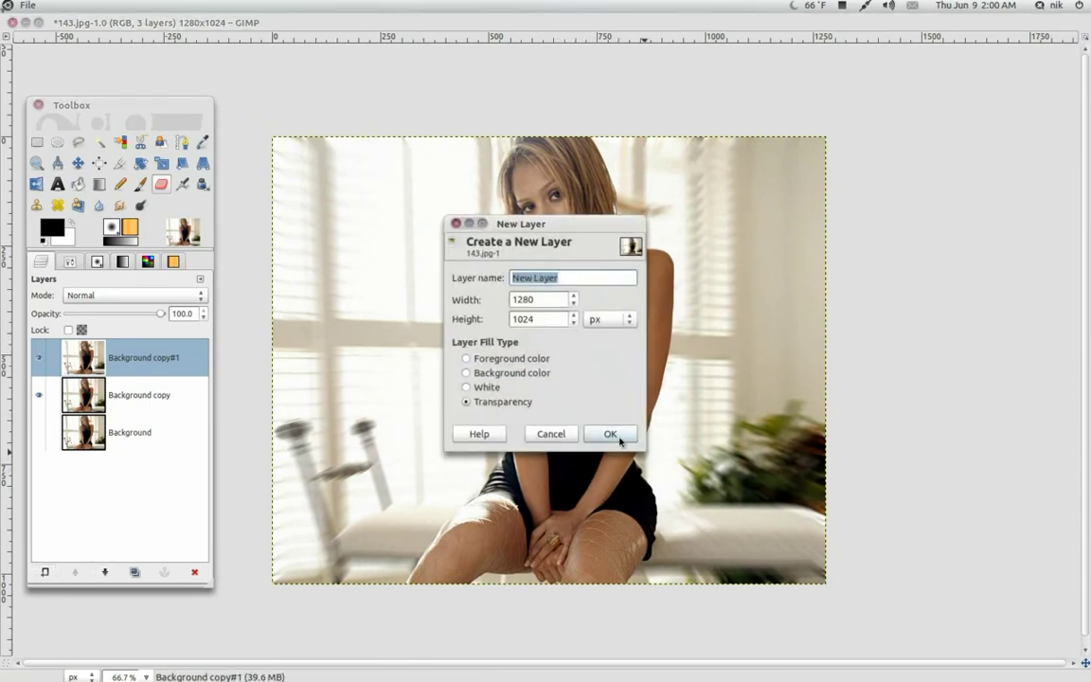
click(612, 431)
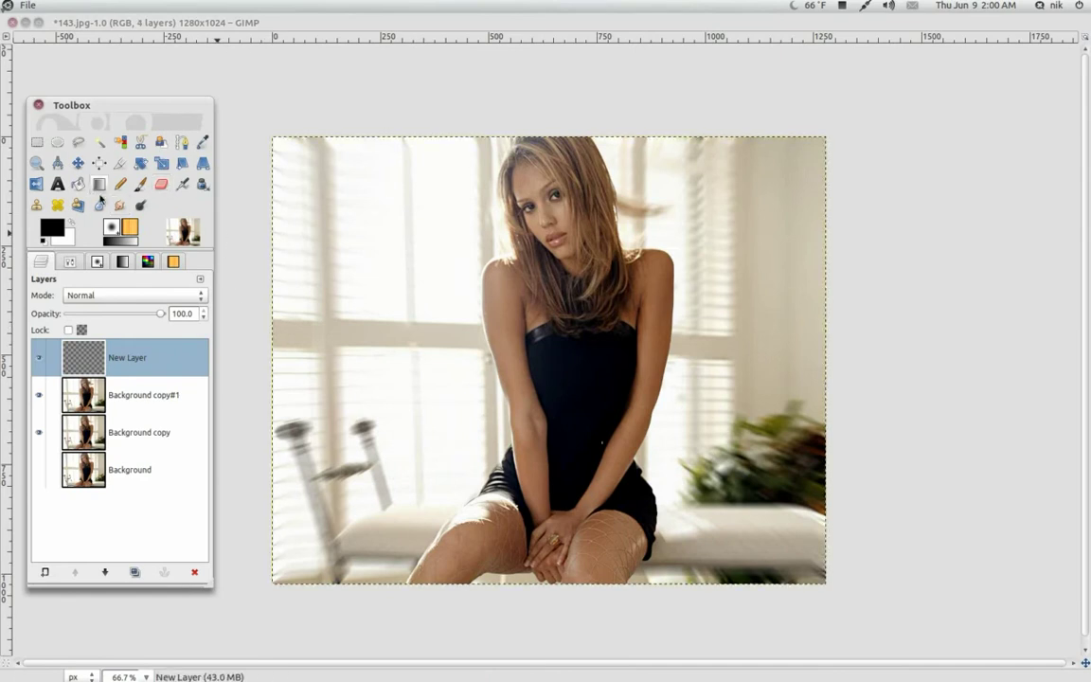
click(70, 262)
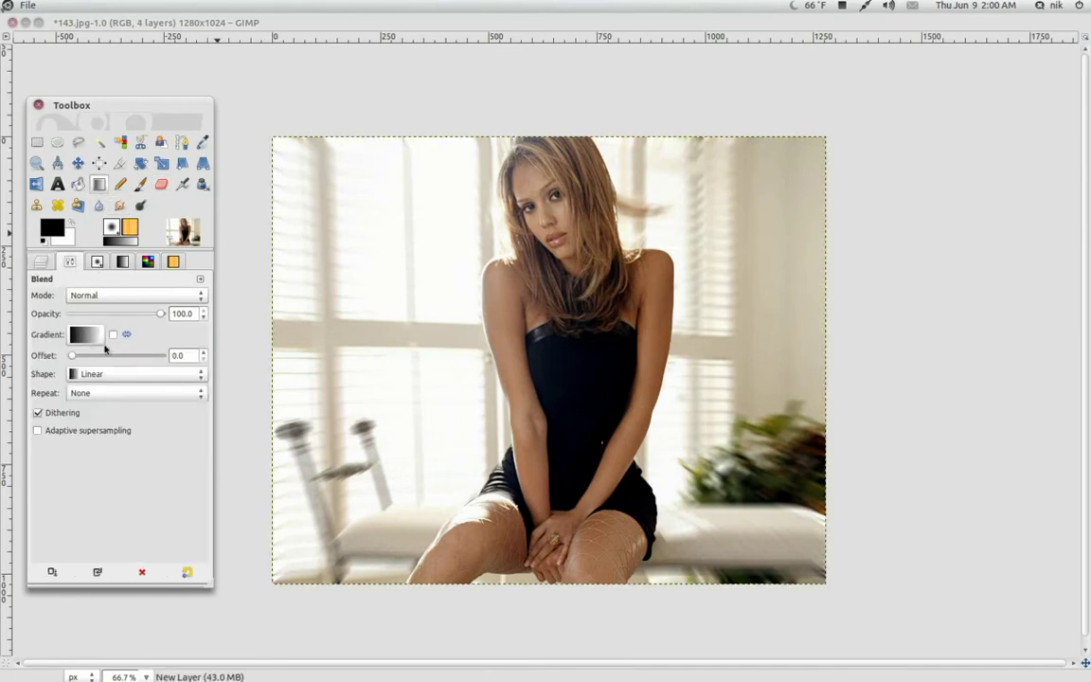
click(104, 375)
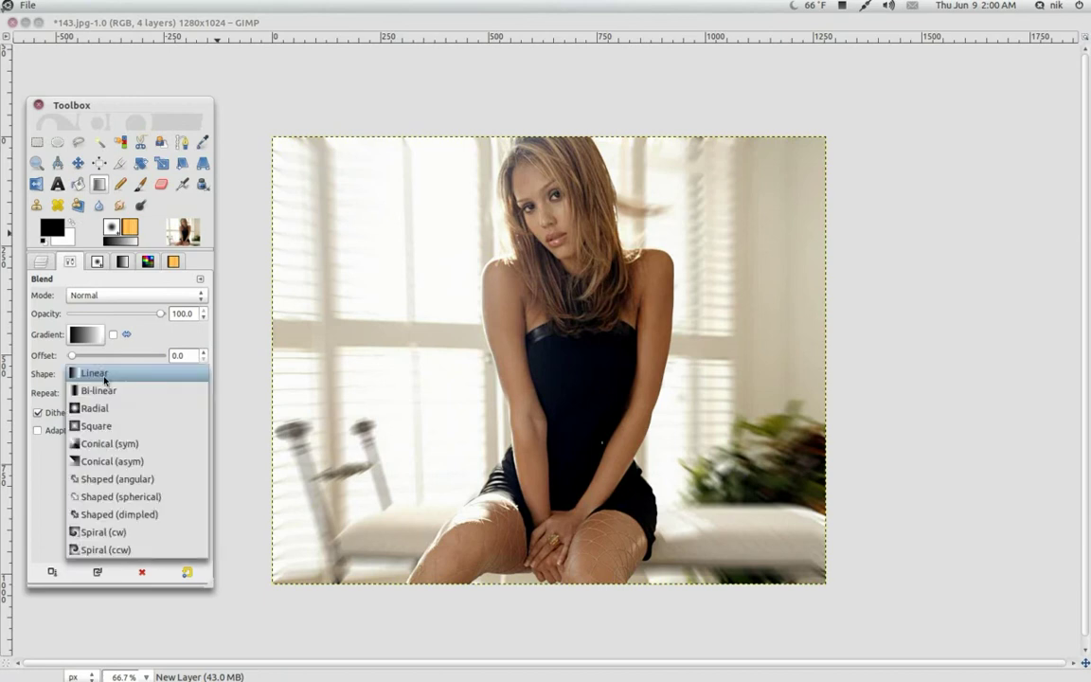
click(112, 411)
click(85, 333)
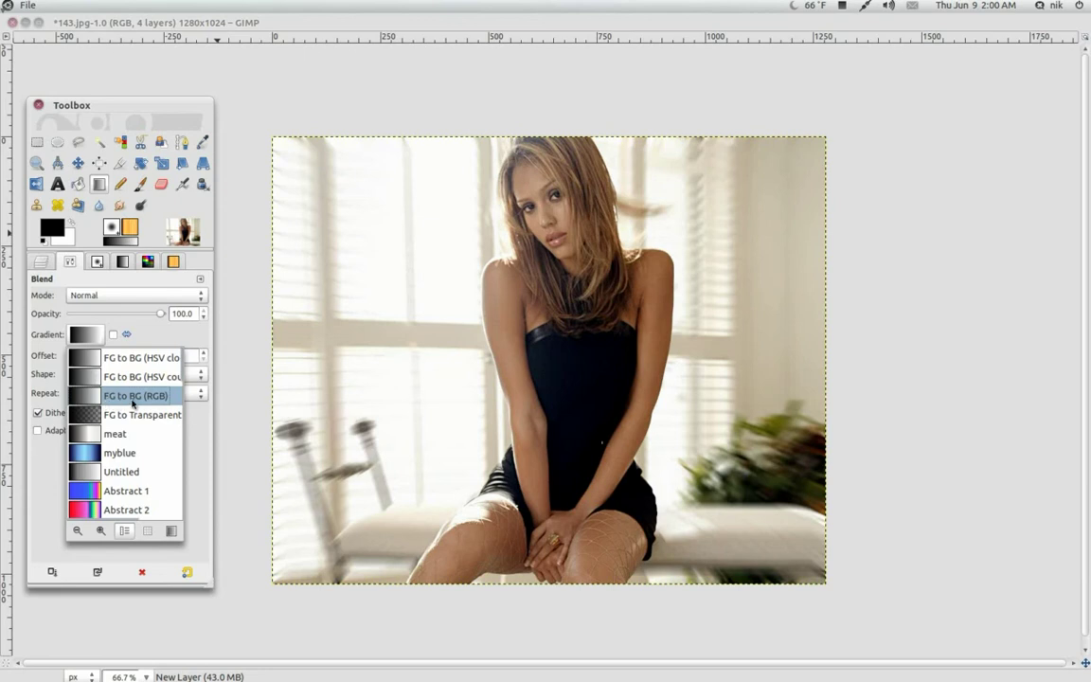
click(136, 323)
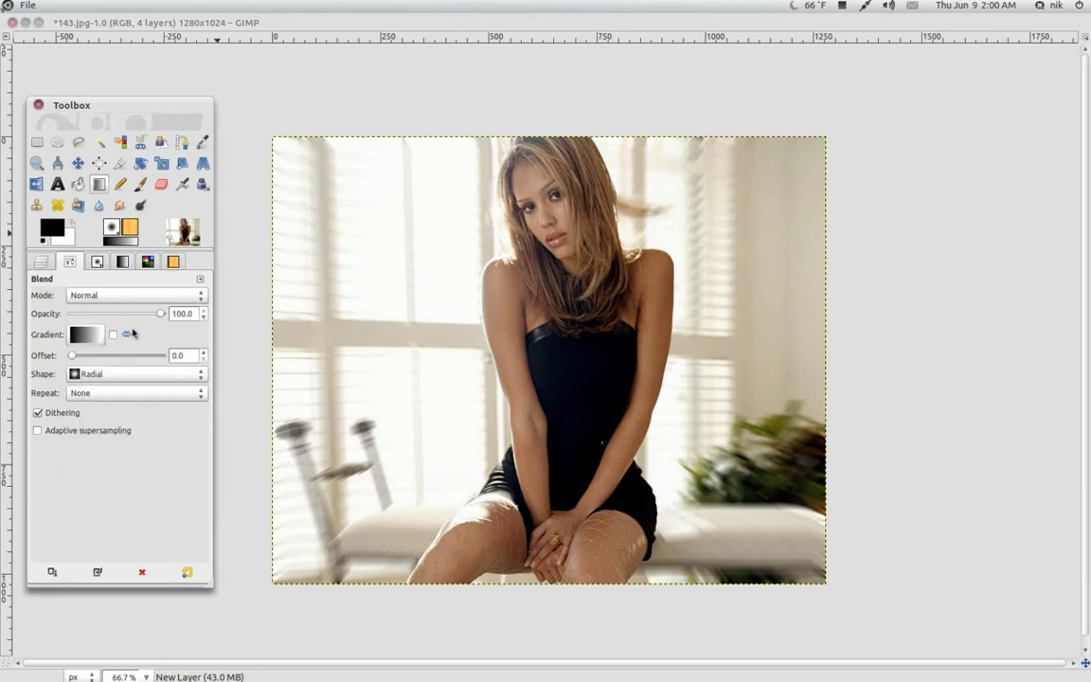
click(113, 335)
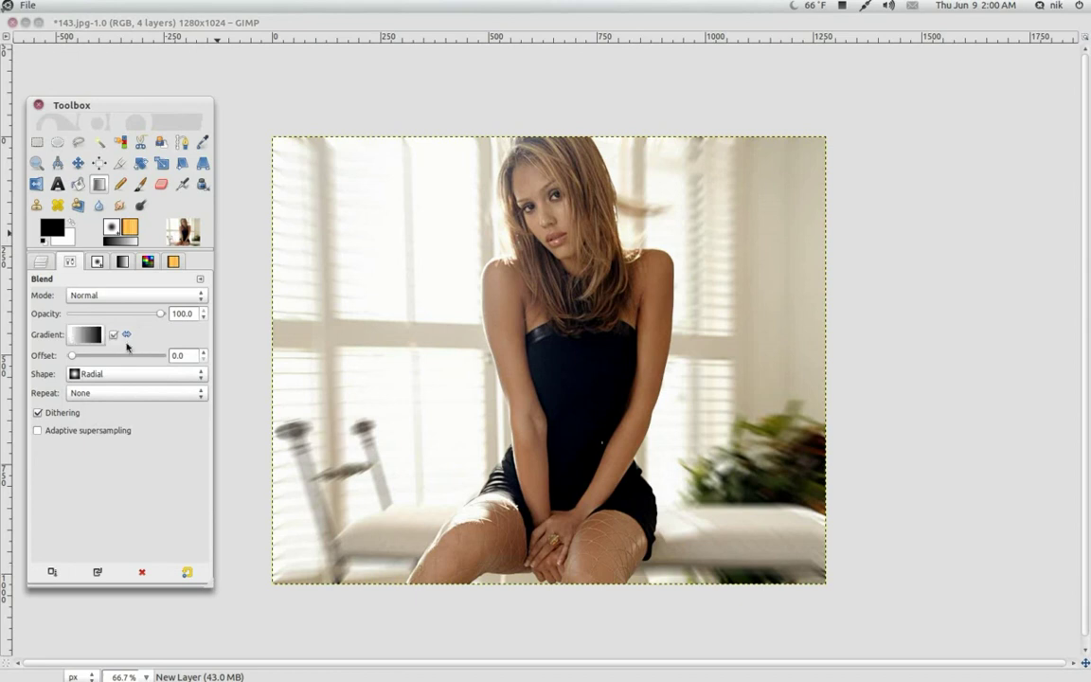
Step: Draw a radial gradient on New Layer from the woman's torso to just beyond the photo's upper-left corner, and set the layer's mode to Soft light
drag(562, 377, 250, 114)
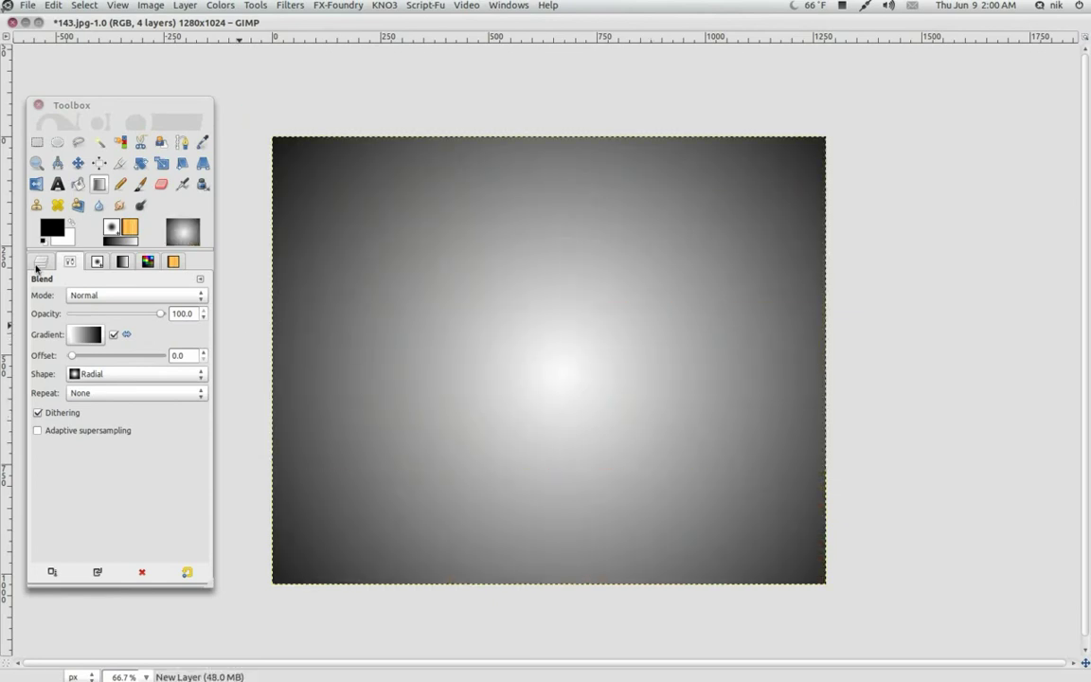
click(40, 262)
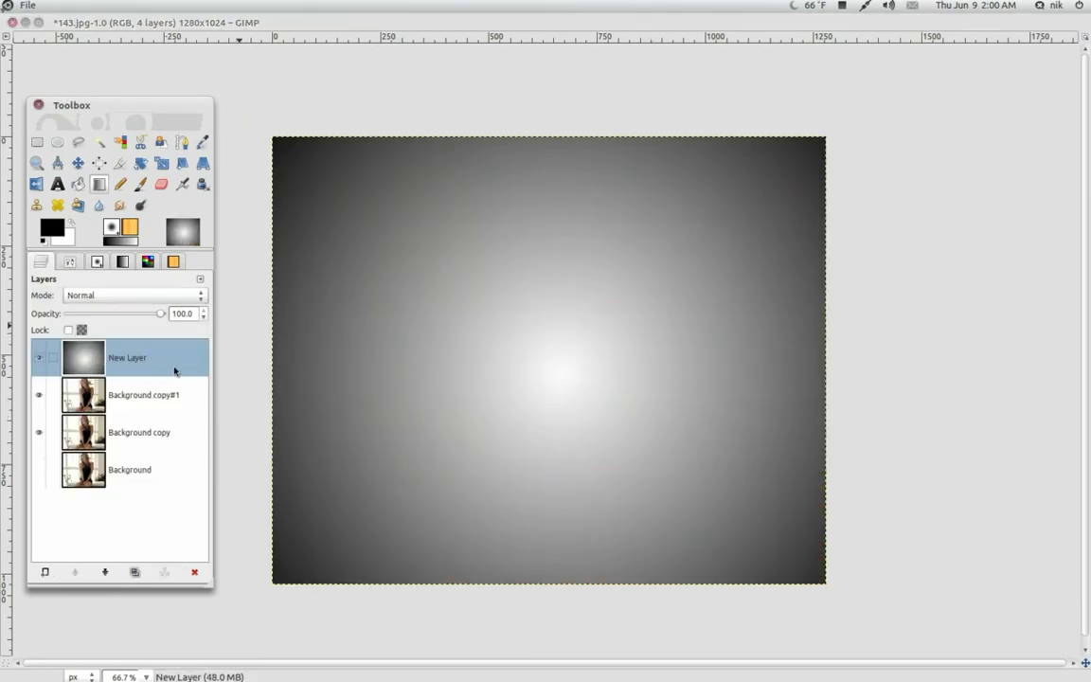
click(127, 294)
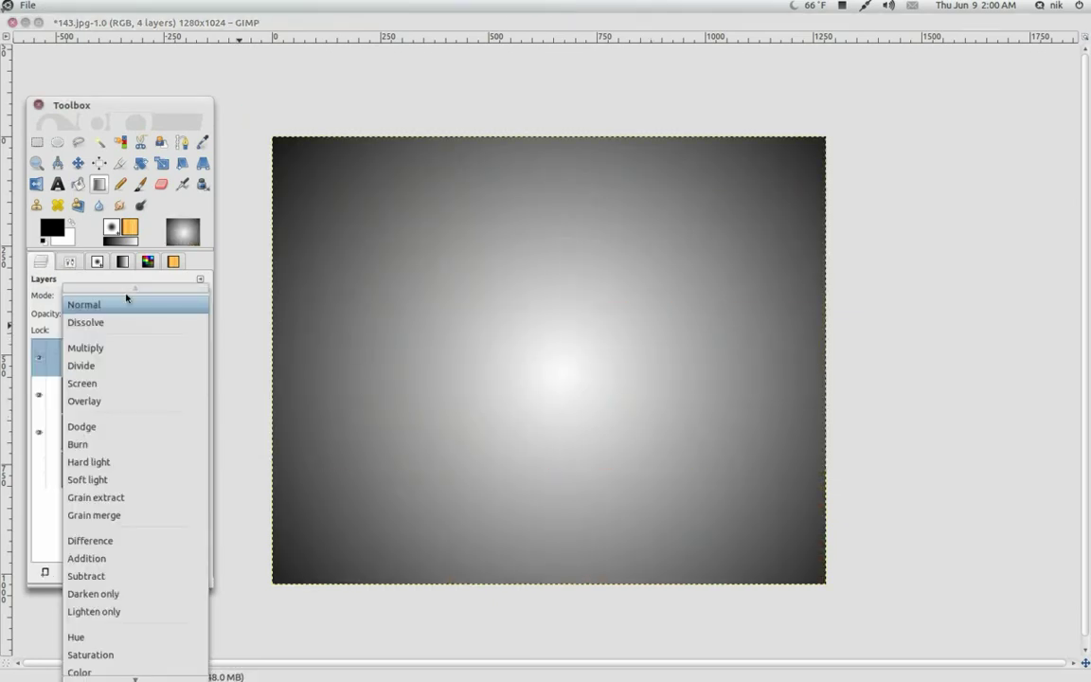
click(147, 481)
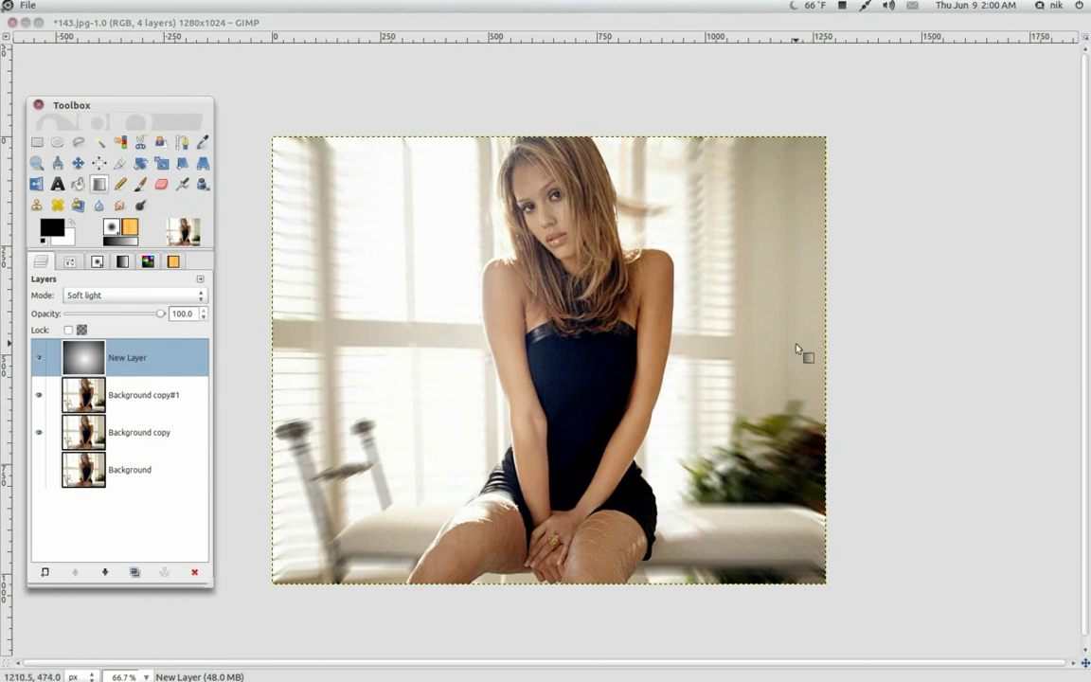
Step: Compare the photo with and without the Soft light gradient layer, both close up and as a whole, leaving the layer visible
click(38, 358)
click(38, 358)
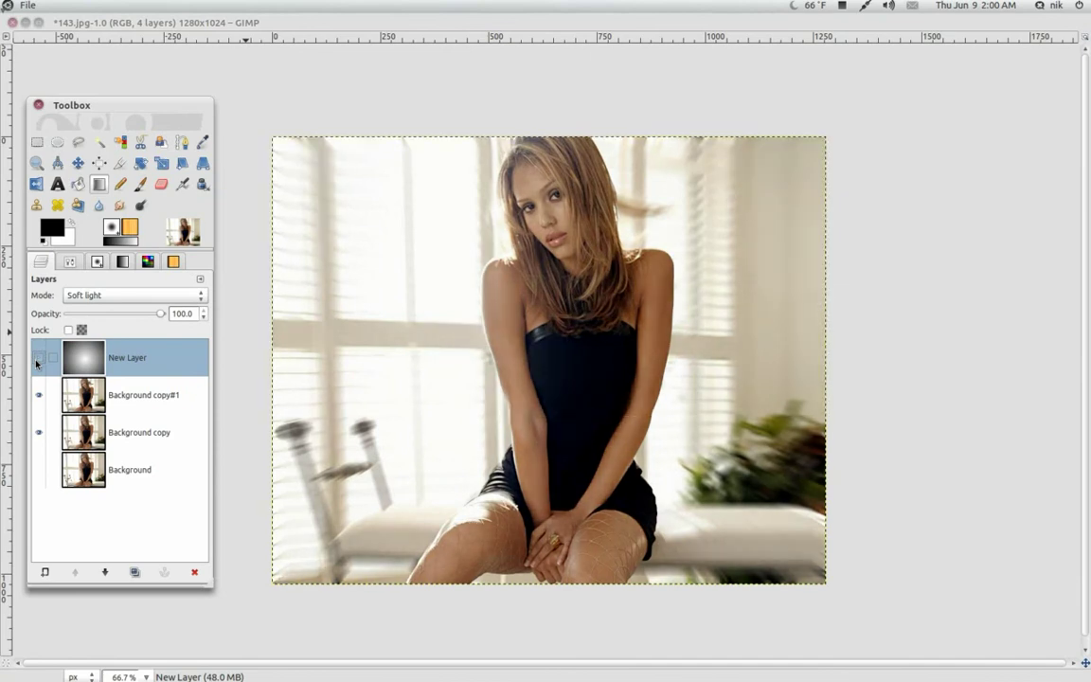
click(38, 358)
scroll(581, 322, up, 2)
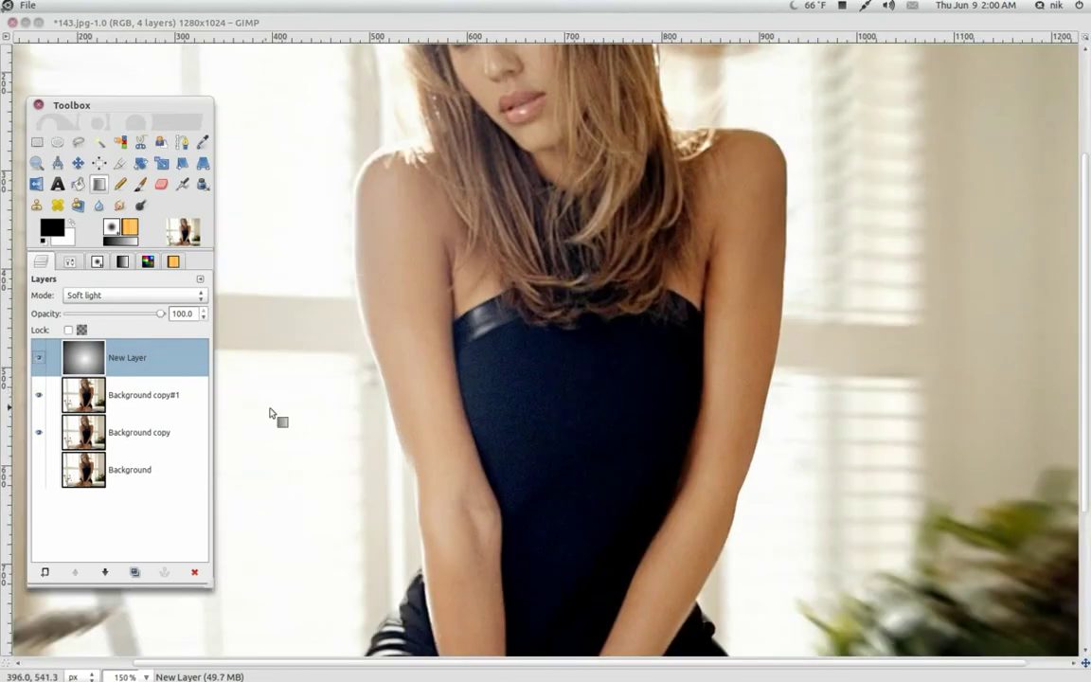
scroll(276, 414, down, 2)
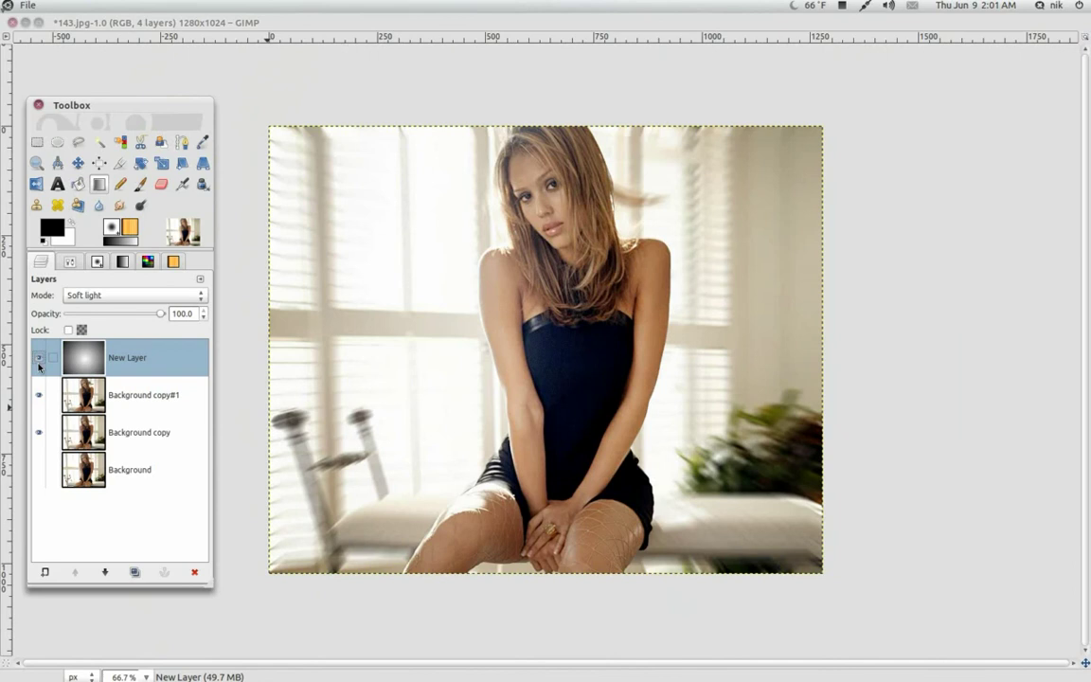
click(37, 359)
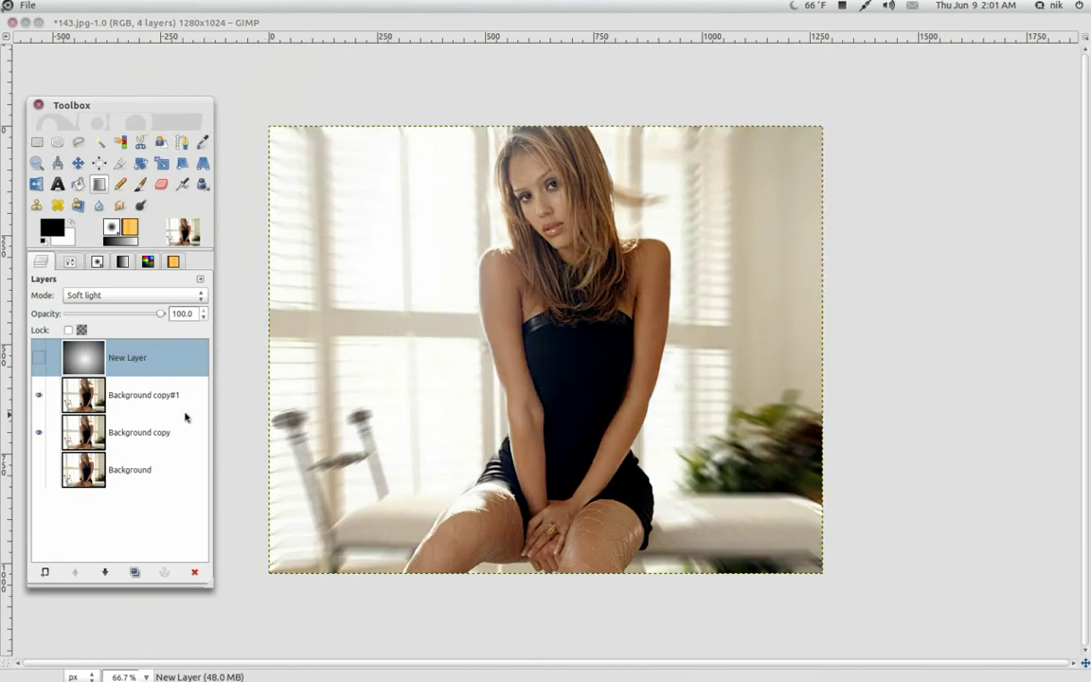
click(38, 362)
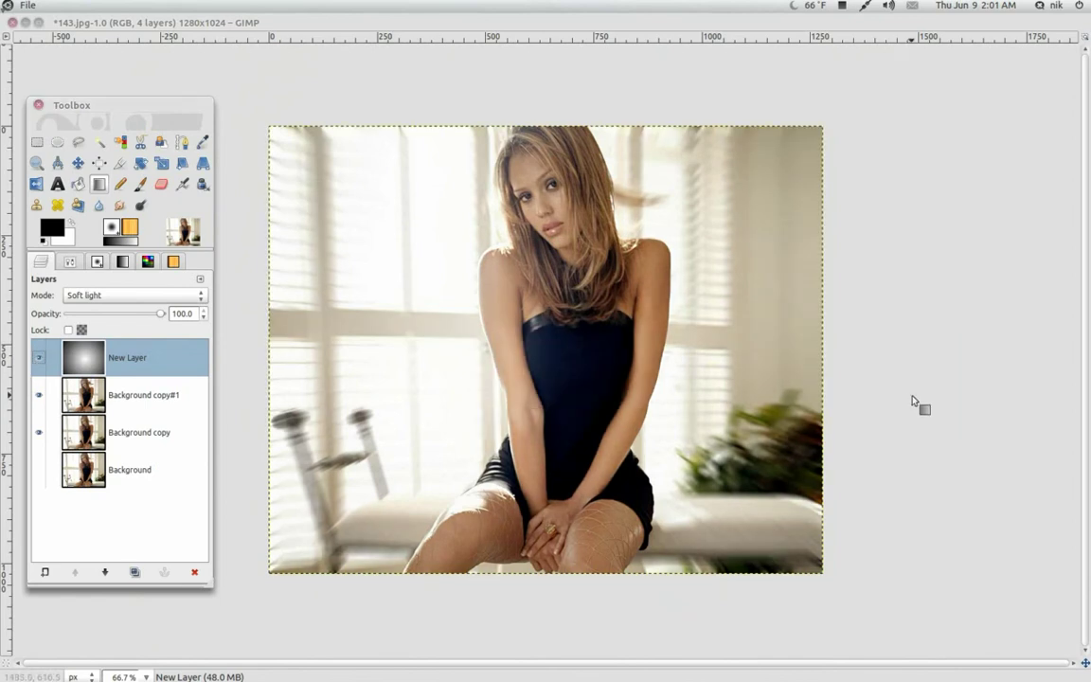
Step: Save the image to the Desktop as 143.jpg, replacing the existing file, with a flattened export at JPEG quality 100
click(933, 445)
click(29, 5)
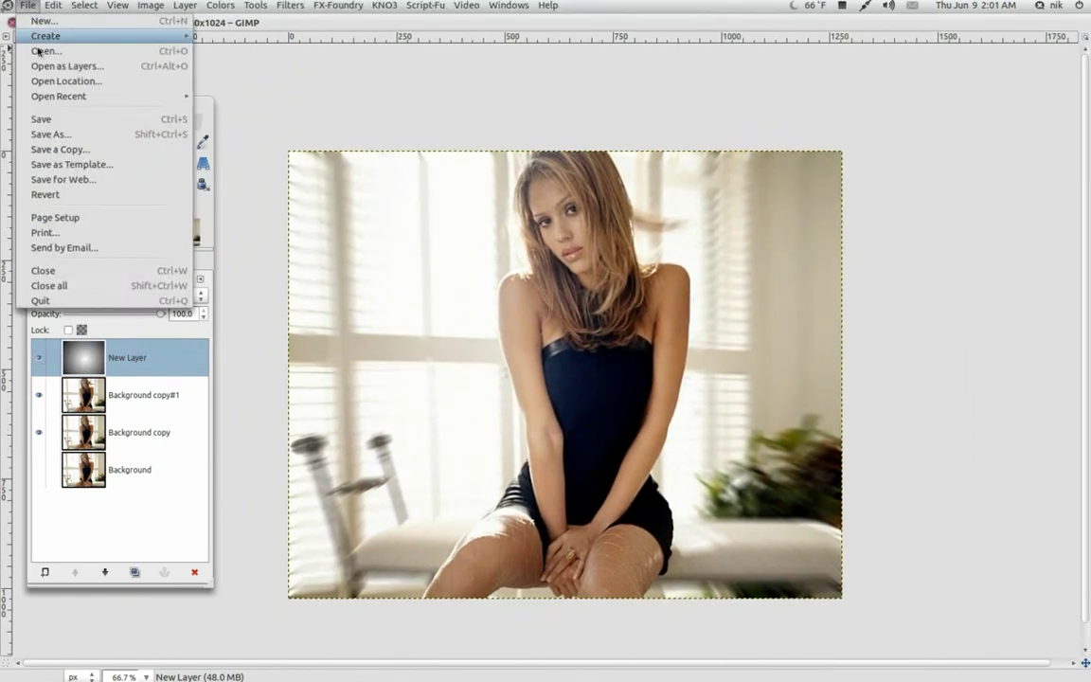
click(54, 121)
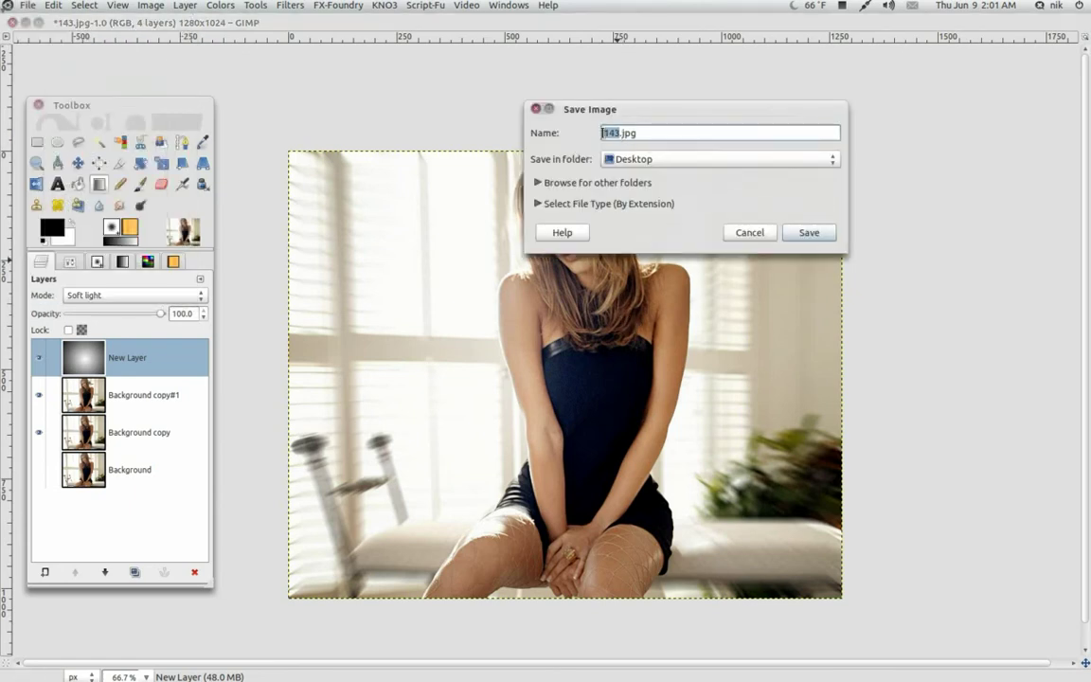
click(810, 233)
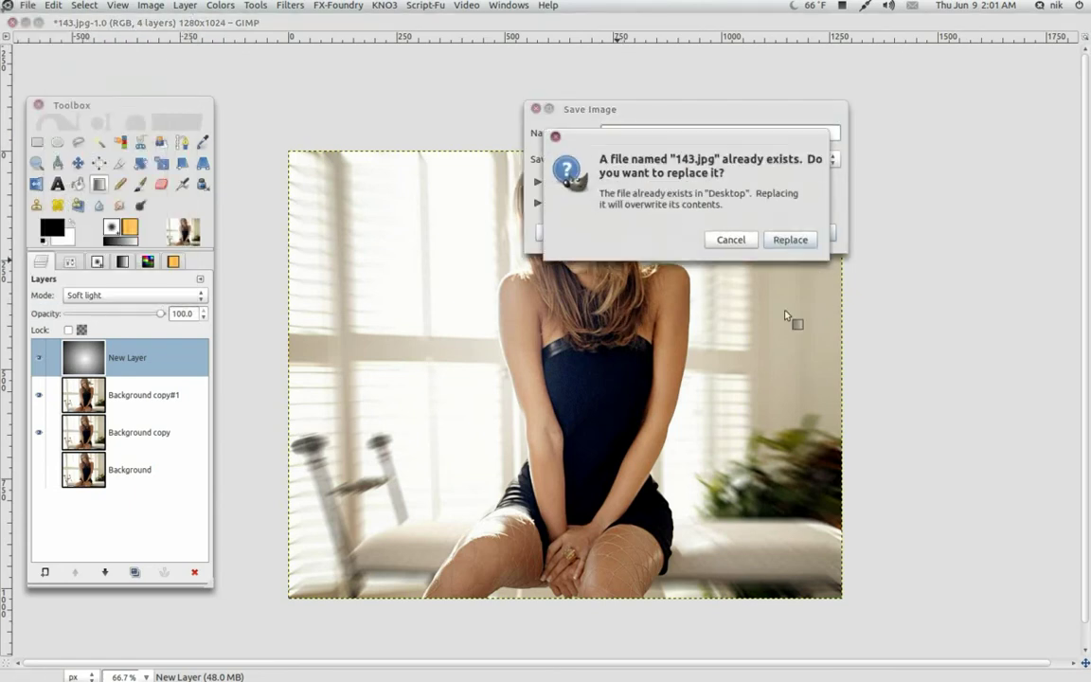
click(789, 240)
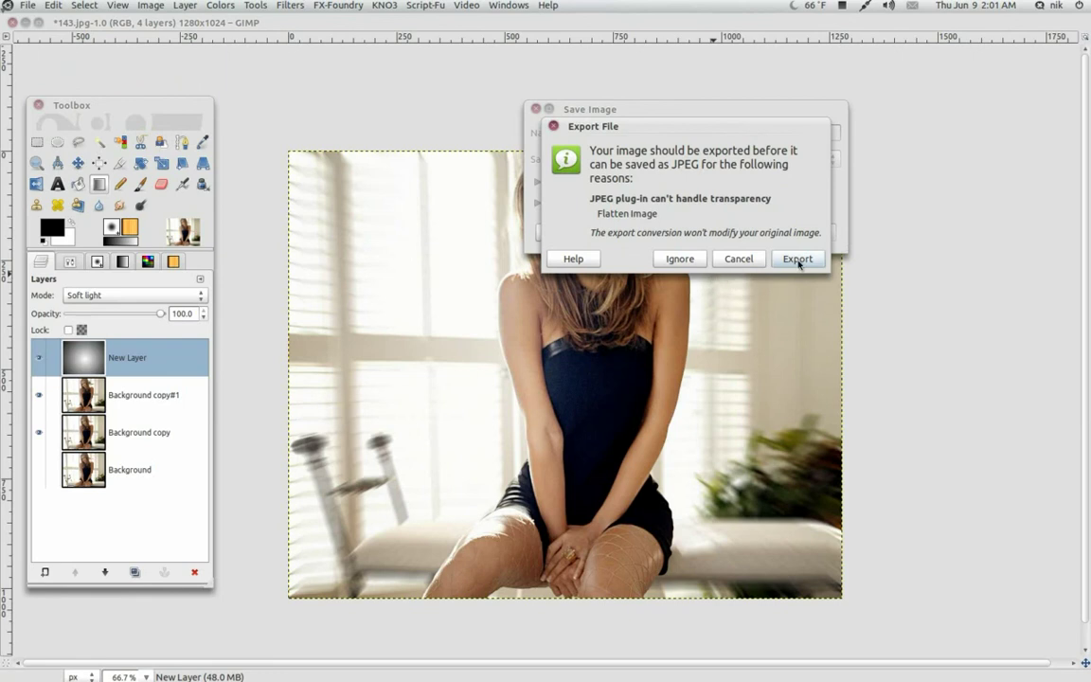
click(798, 261)
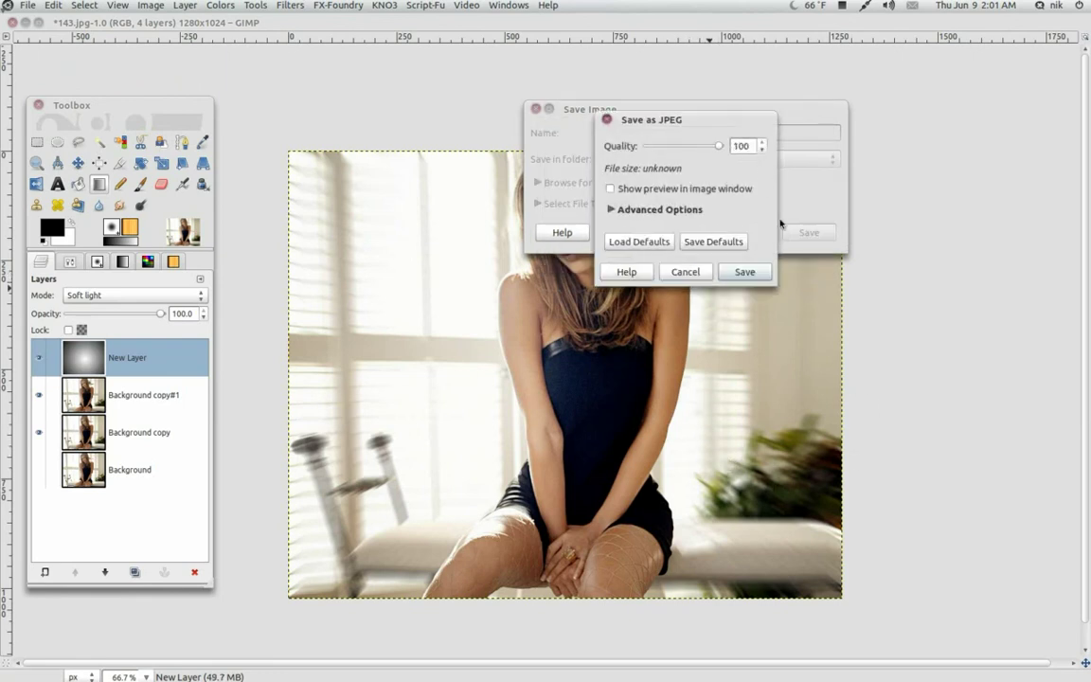
click(754, 273)
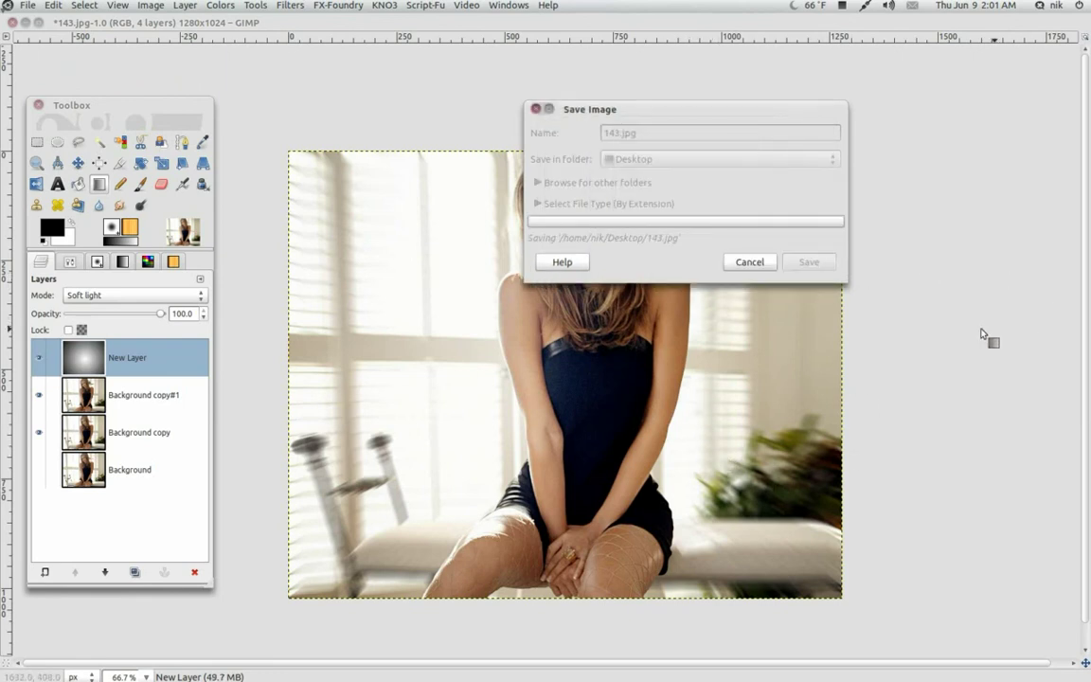
Step: Minimize the image window, open the saved 143.jpg from the desktop in the image viewer, examine it at several zoom levels and close the viewer
click(26, 23)
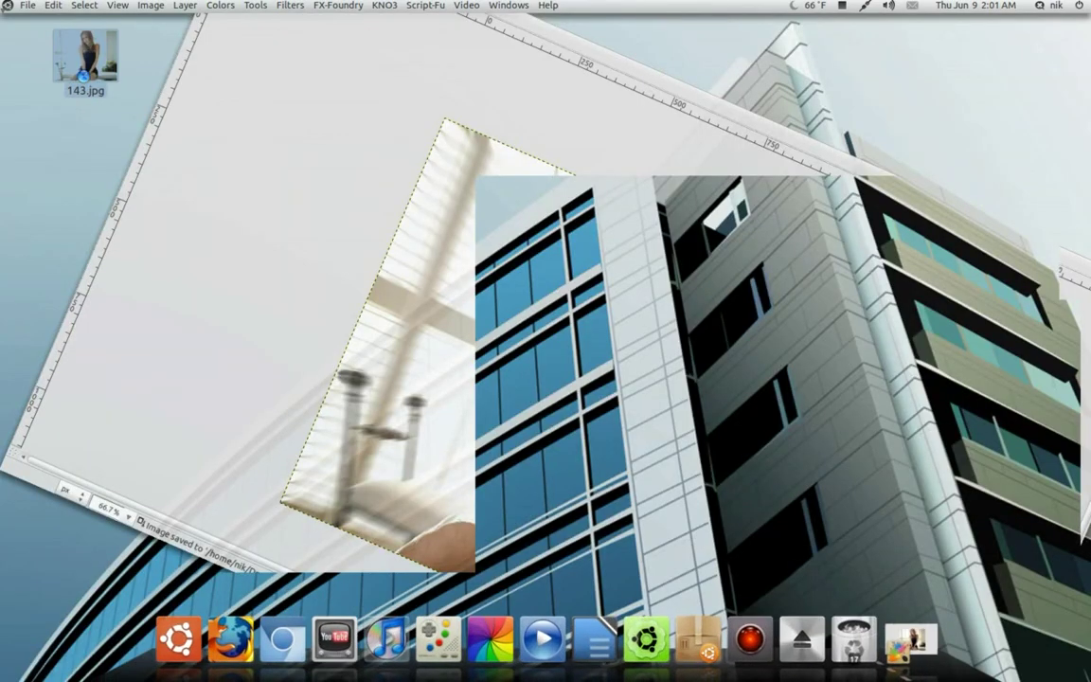
double_click(86, 65)
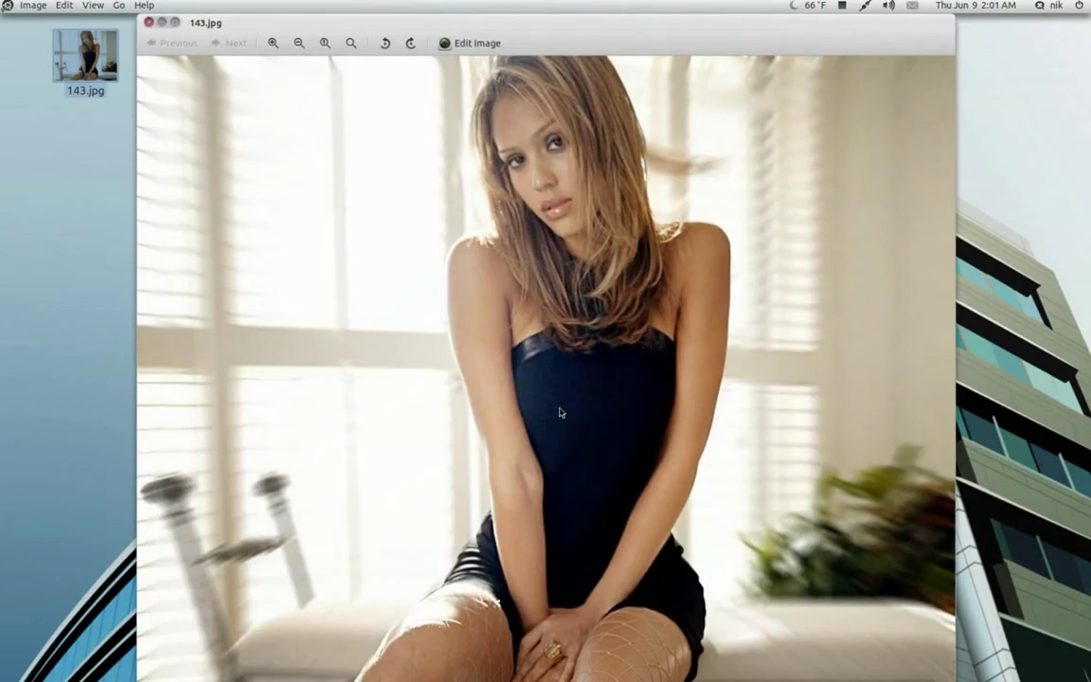
scroll(559, 412, up, 2)
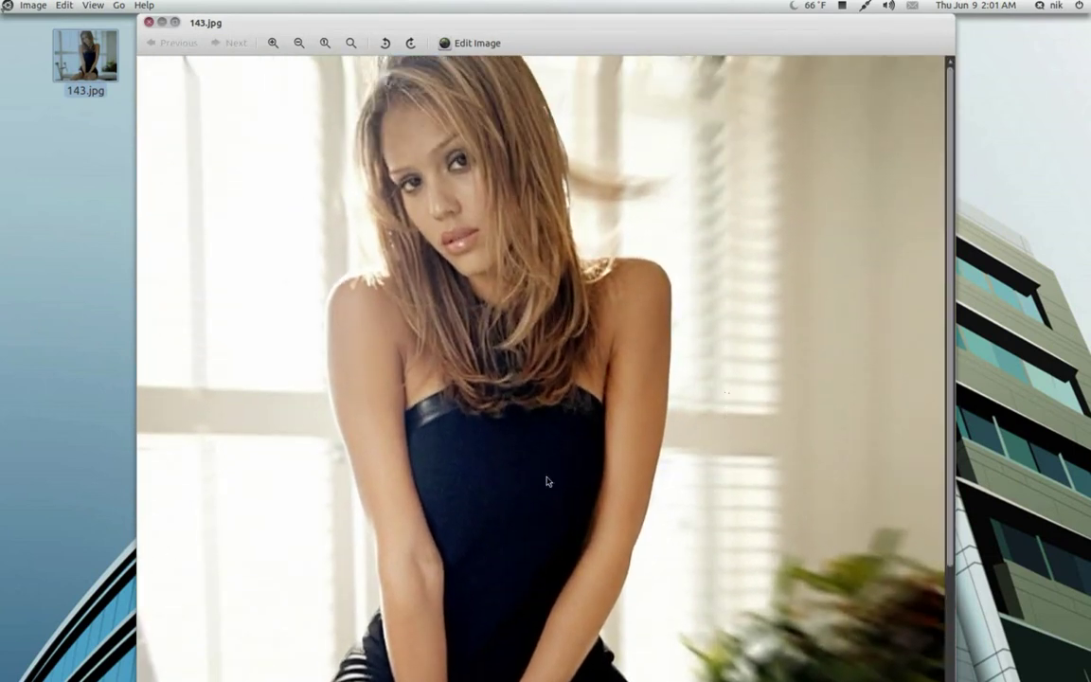
scroll(670, 524, down, 3)
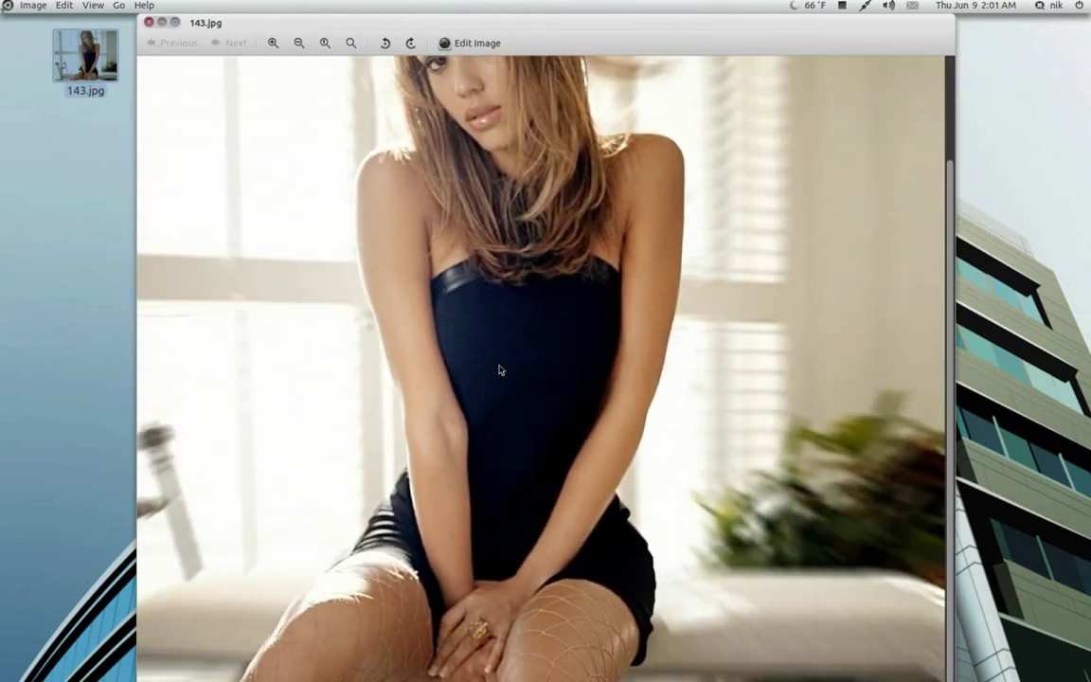
scroll(536, 418, down, 1)
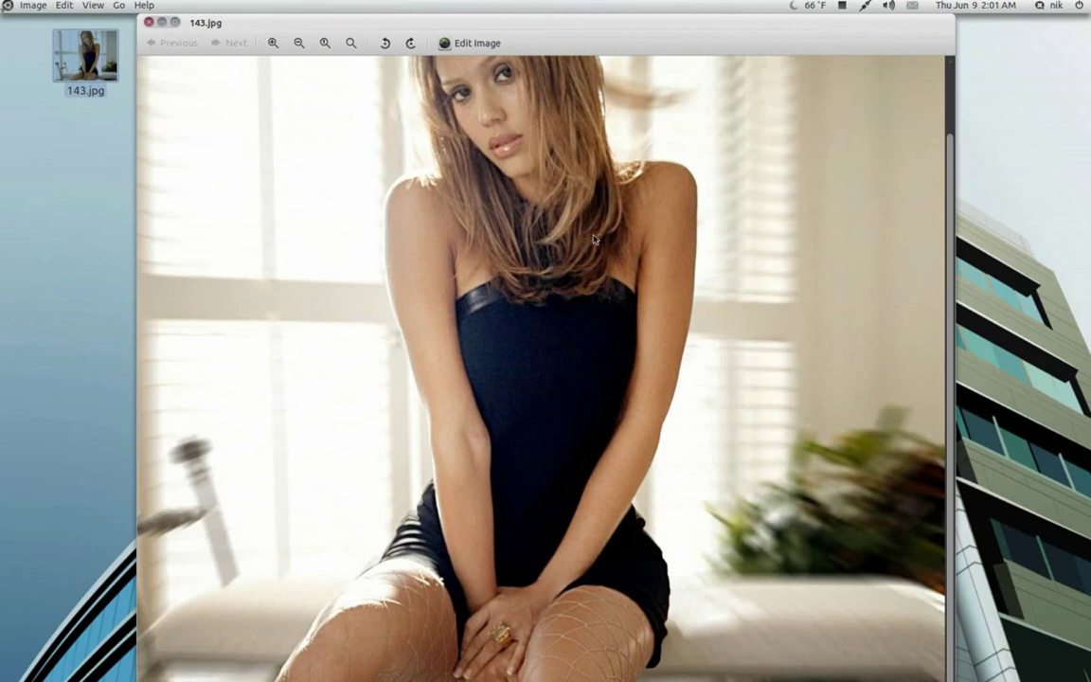
scroll(594, 265, down, 3)
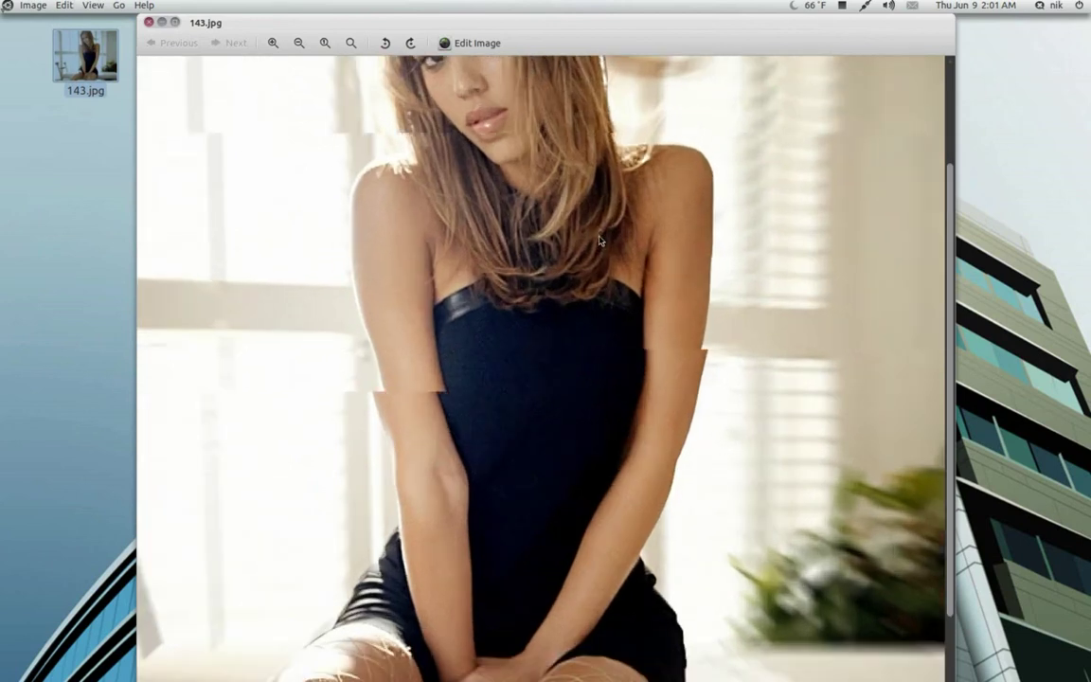
scroll(608, 303, up, 1)
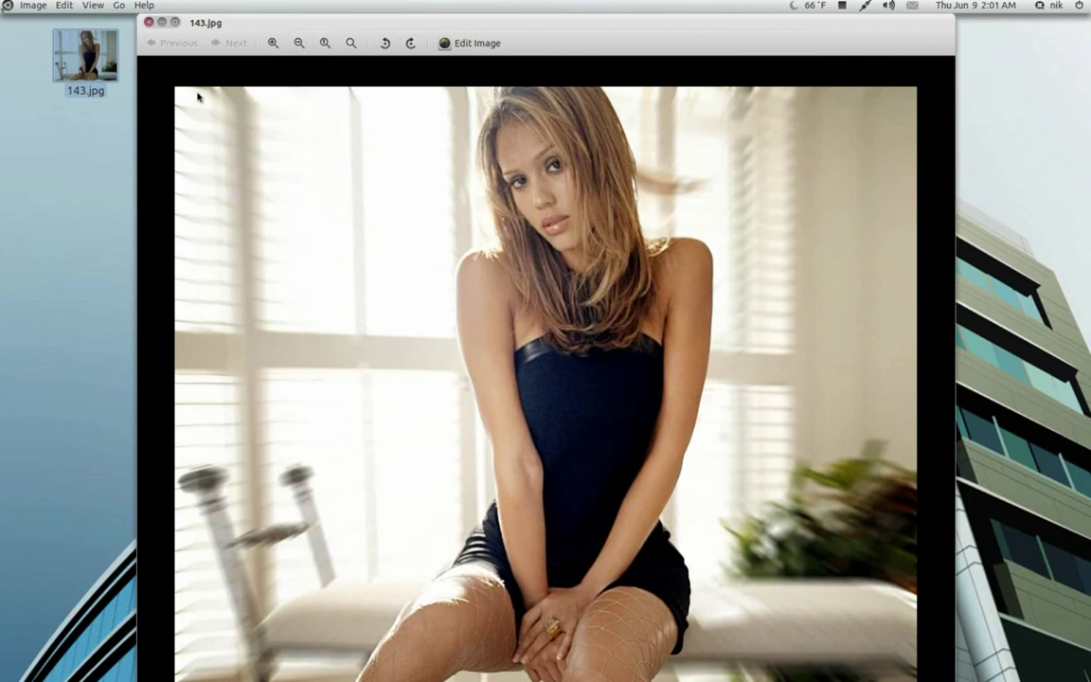
click(148, 21)
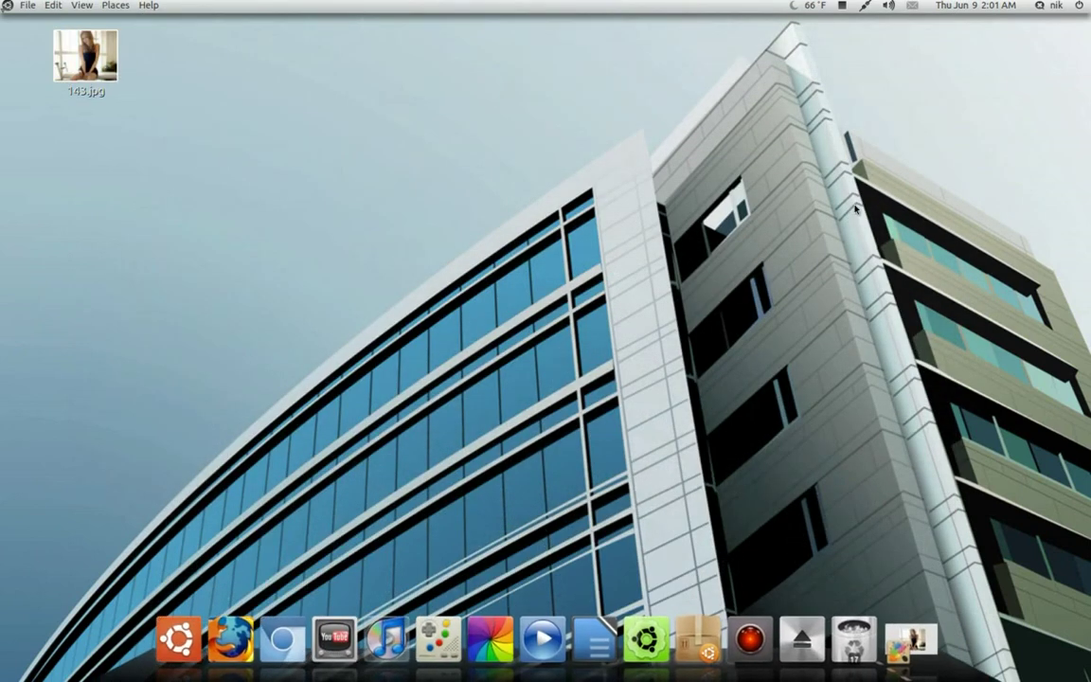